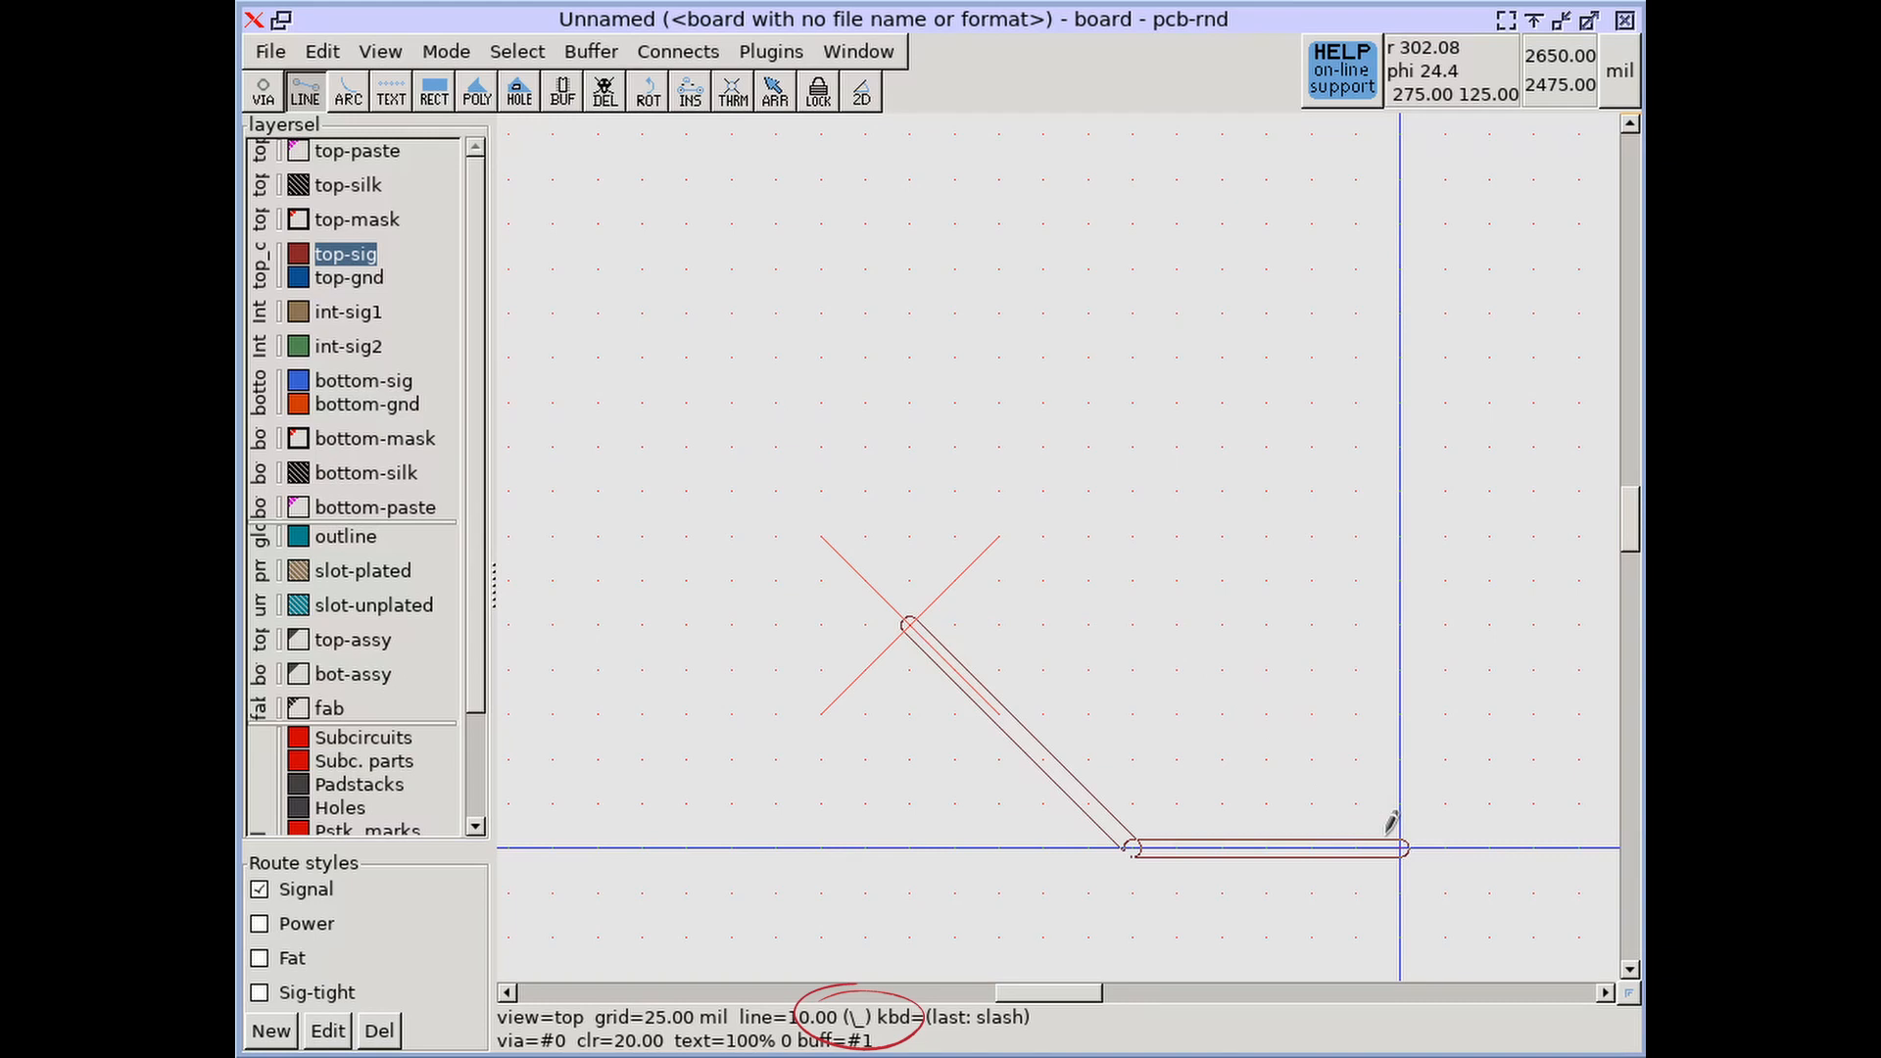
# Step: Cycle the line refraction mode, then switch all-direction line drawing on and back off for the trace
pyautogui.press('/')
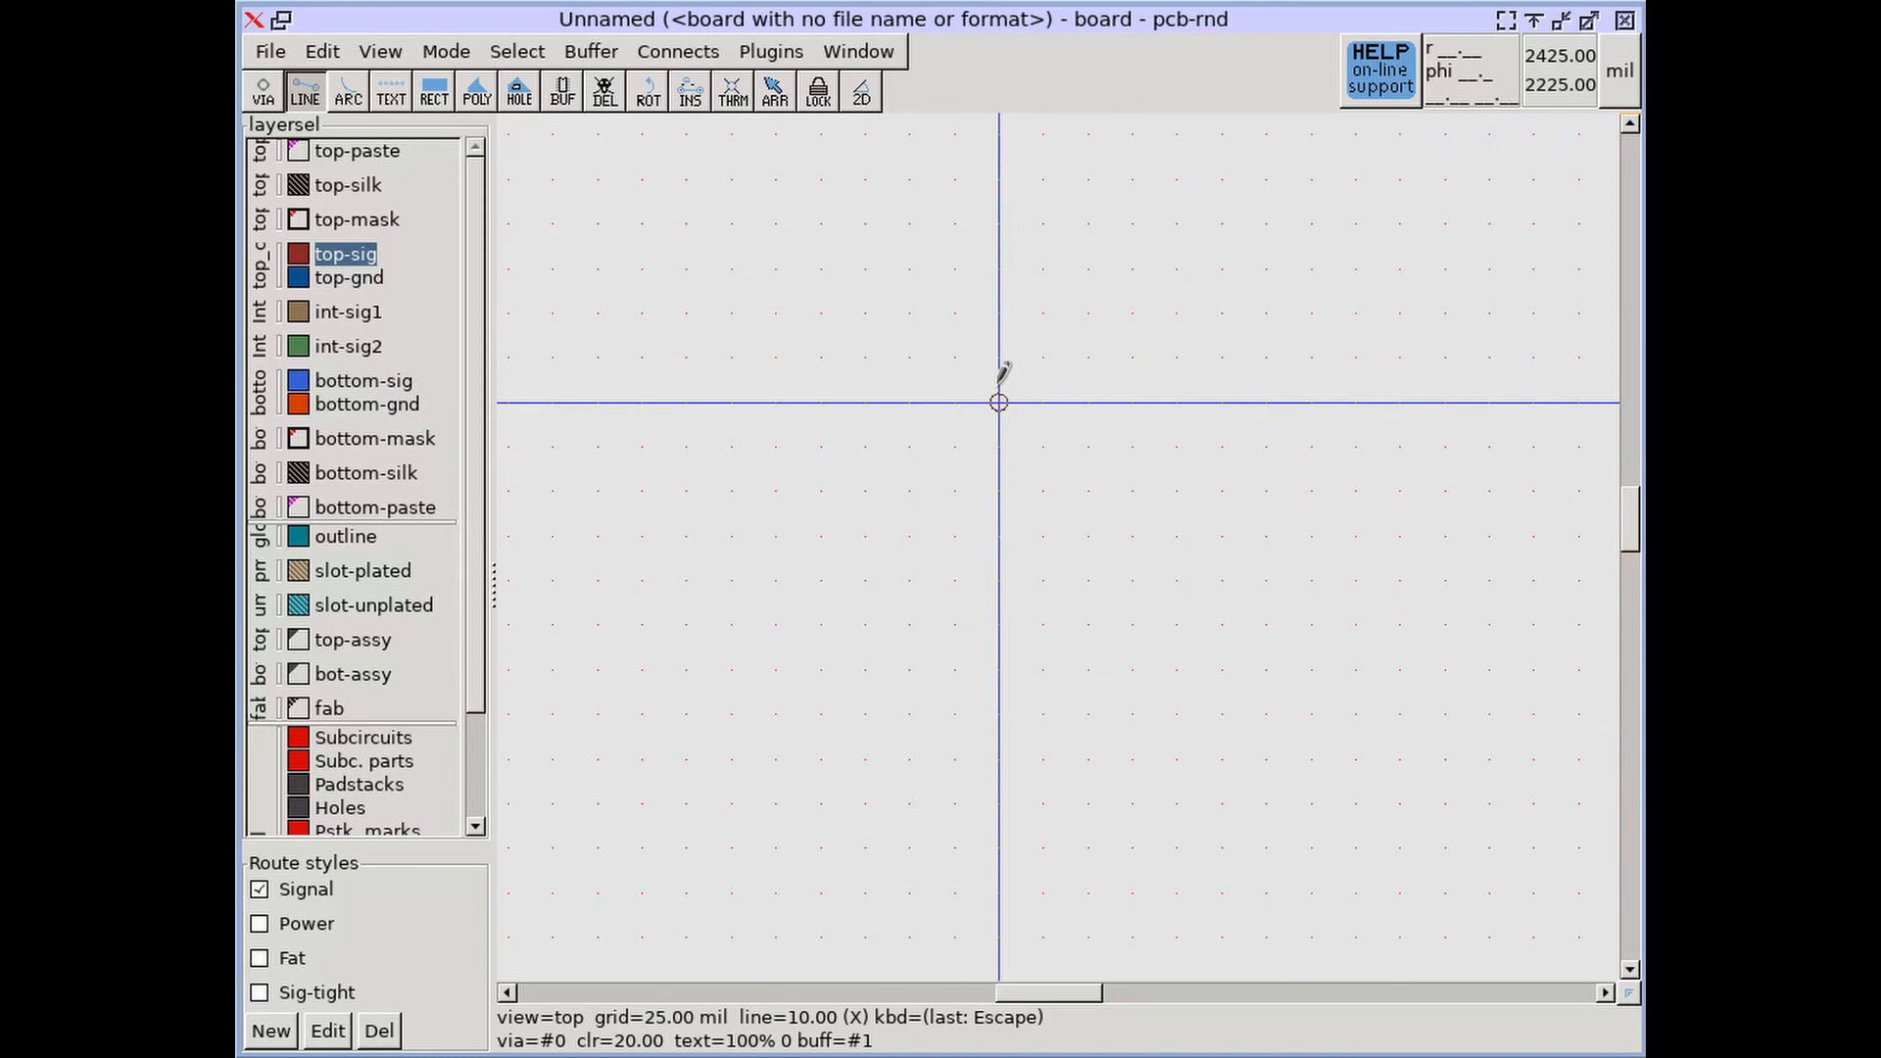
pyautogui.click(443, 53)
pyautogui.moveTo(458, 103)
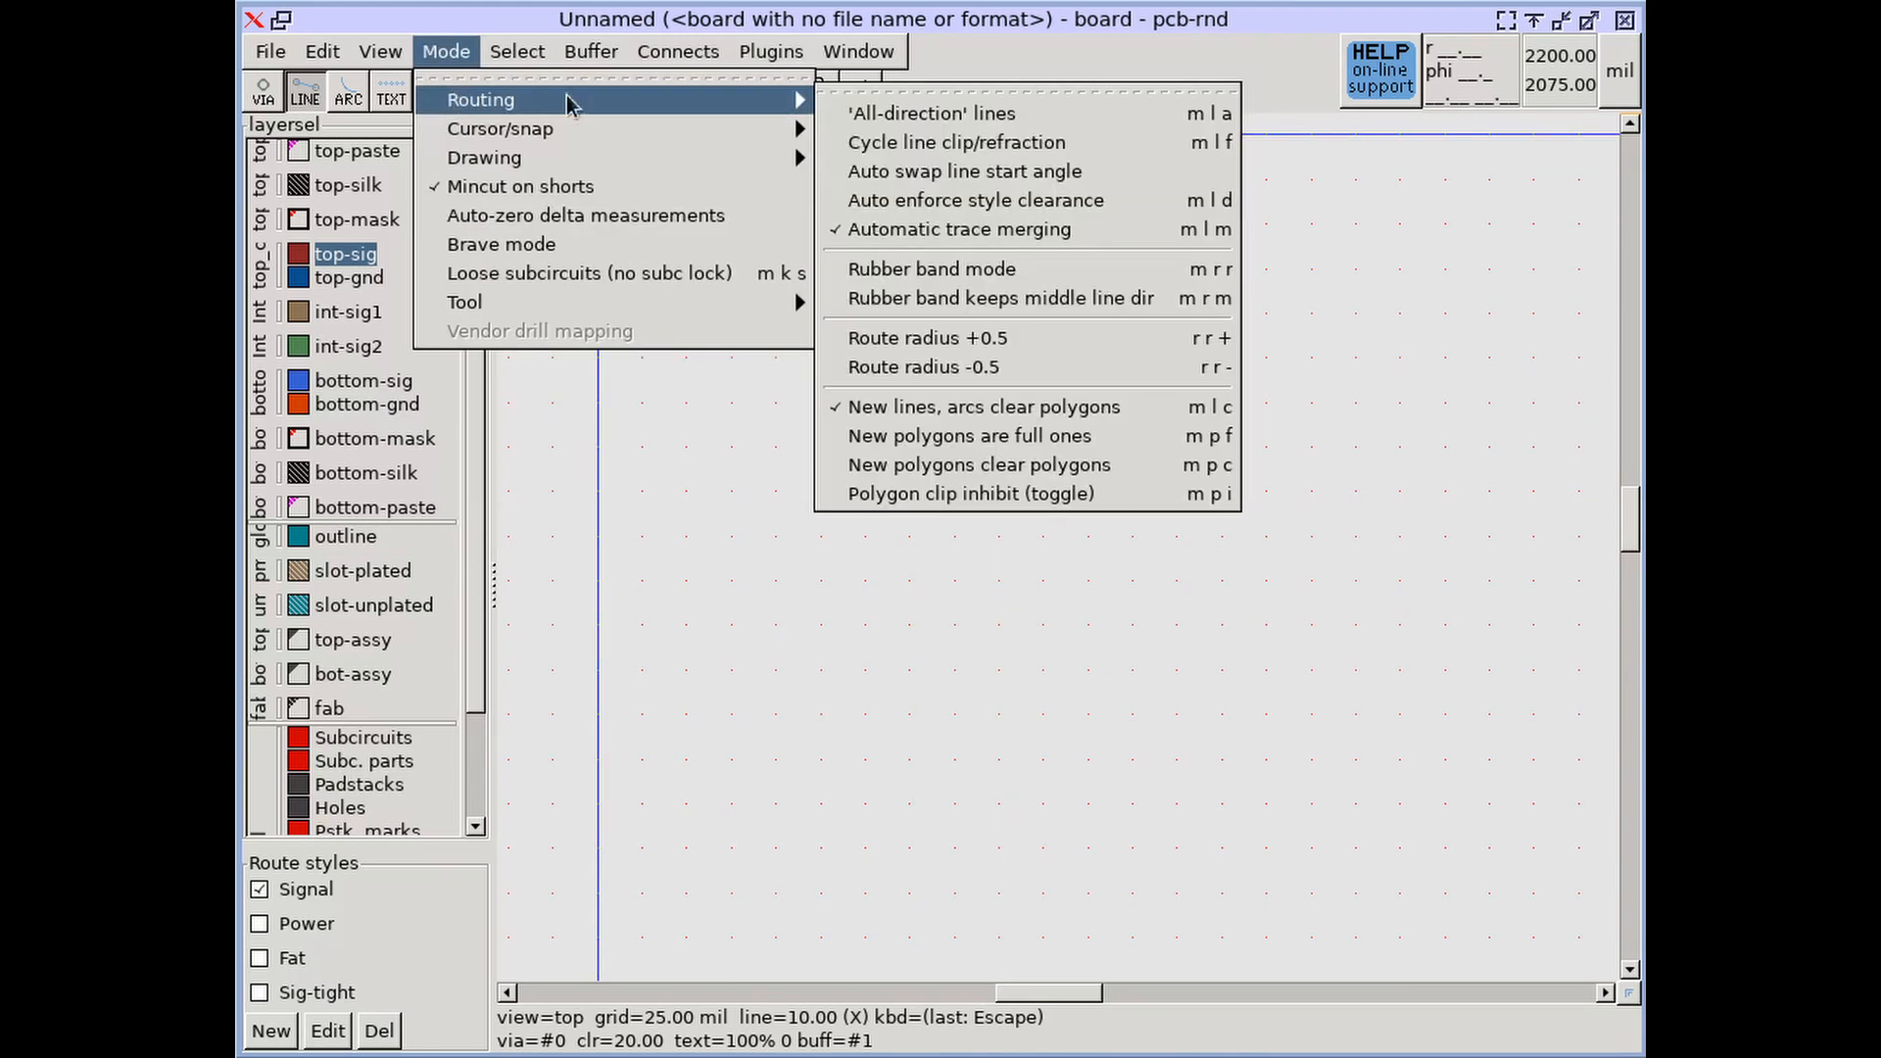
pyautogui.click(905, 115)
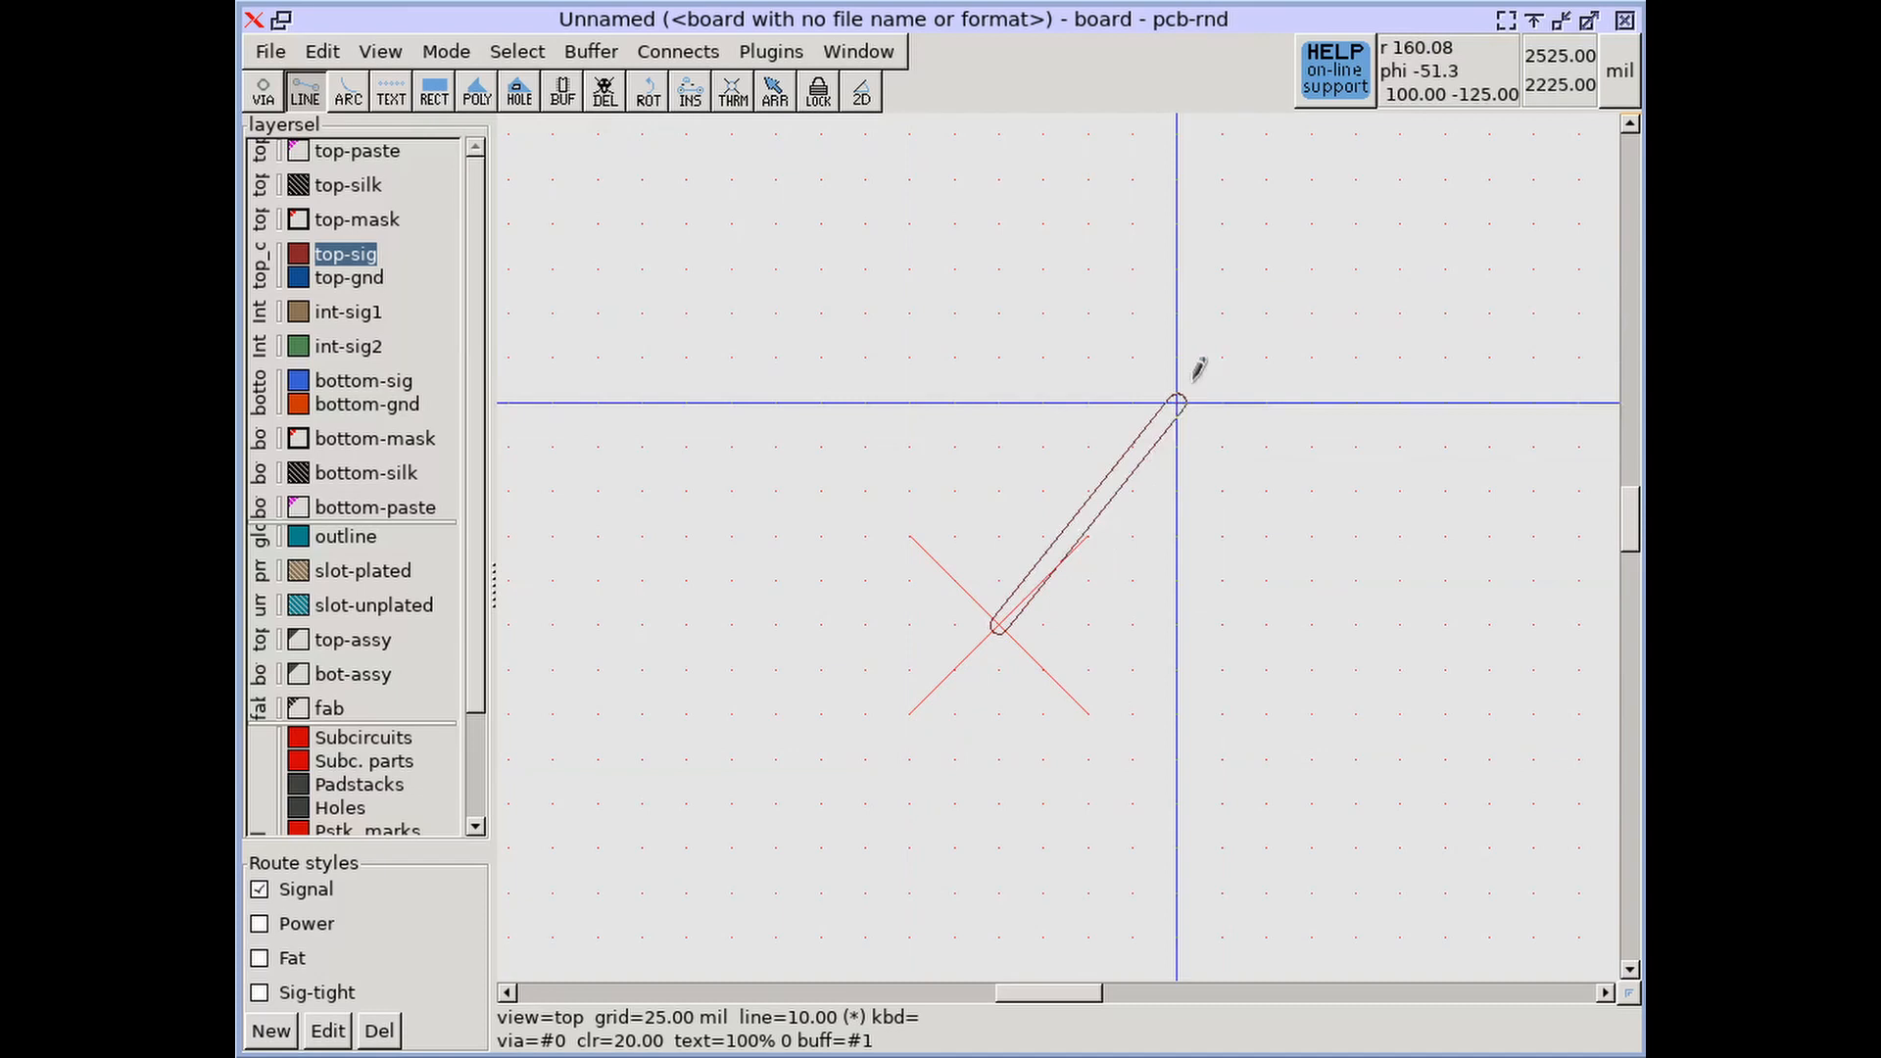
pyautogui.press('a')
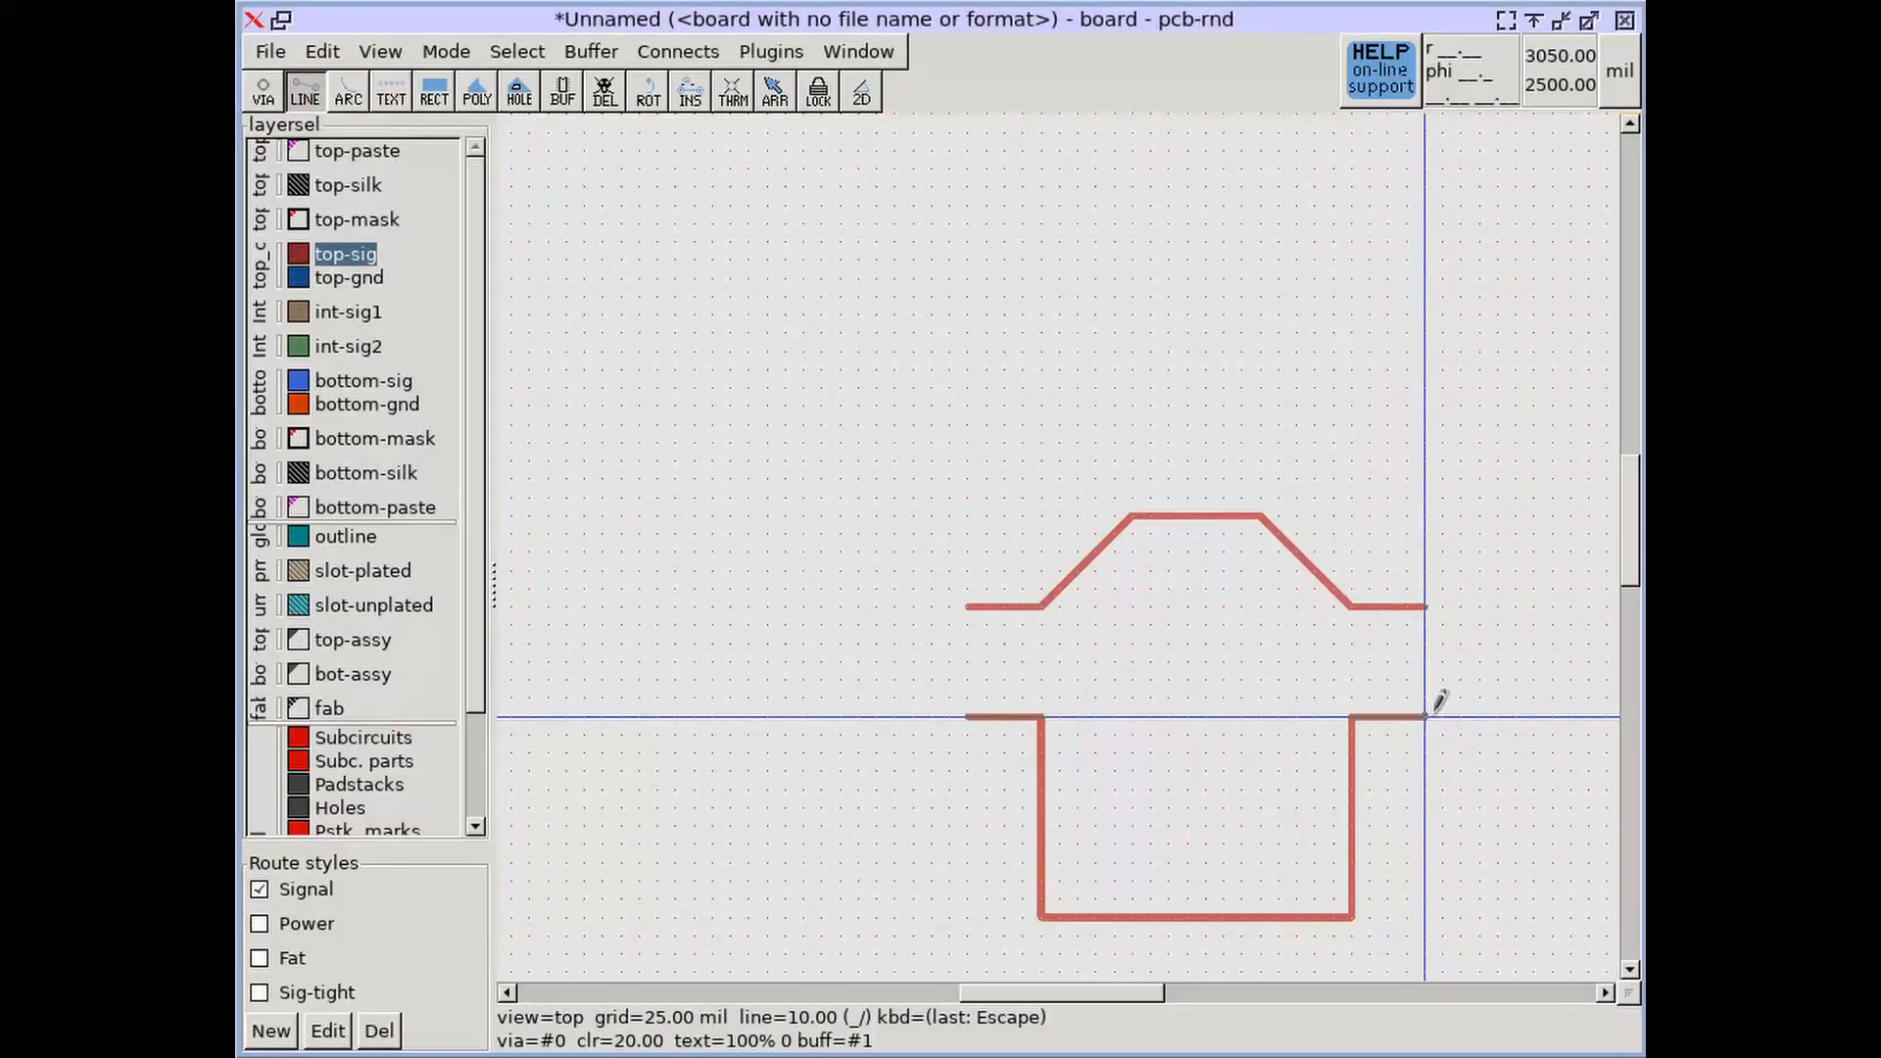
# Step: Try moving the lower trace's bottom horizontal segment upward, then undo the move
pyautogui.moveTo(1272, 705); pyautogui.dragTo(1093, 687, button='middle')
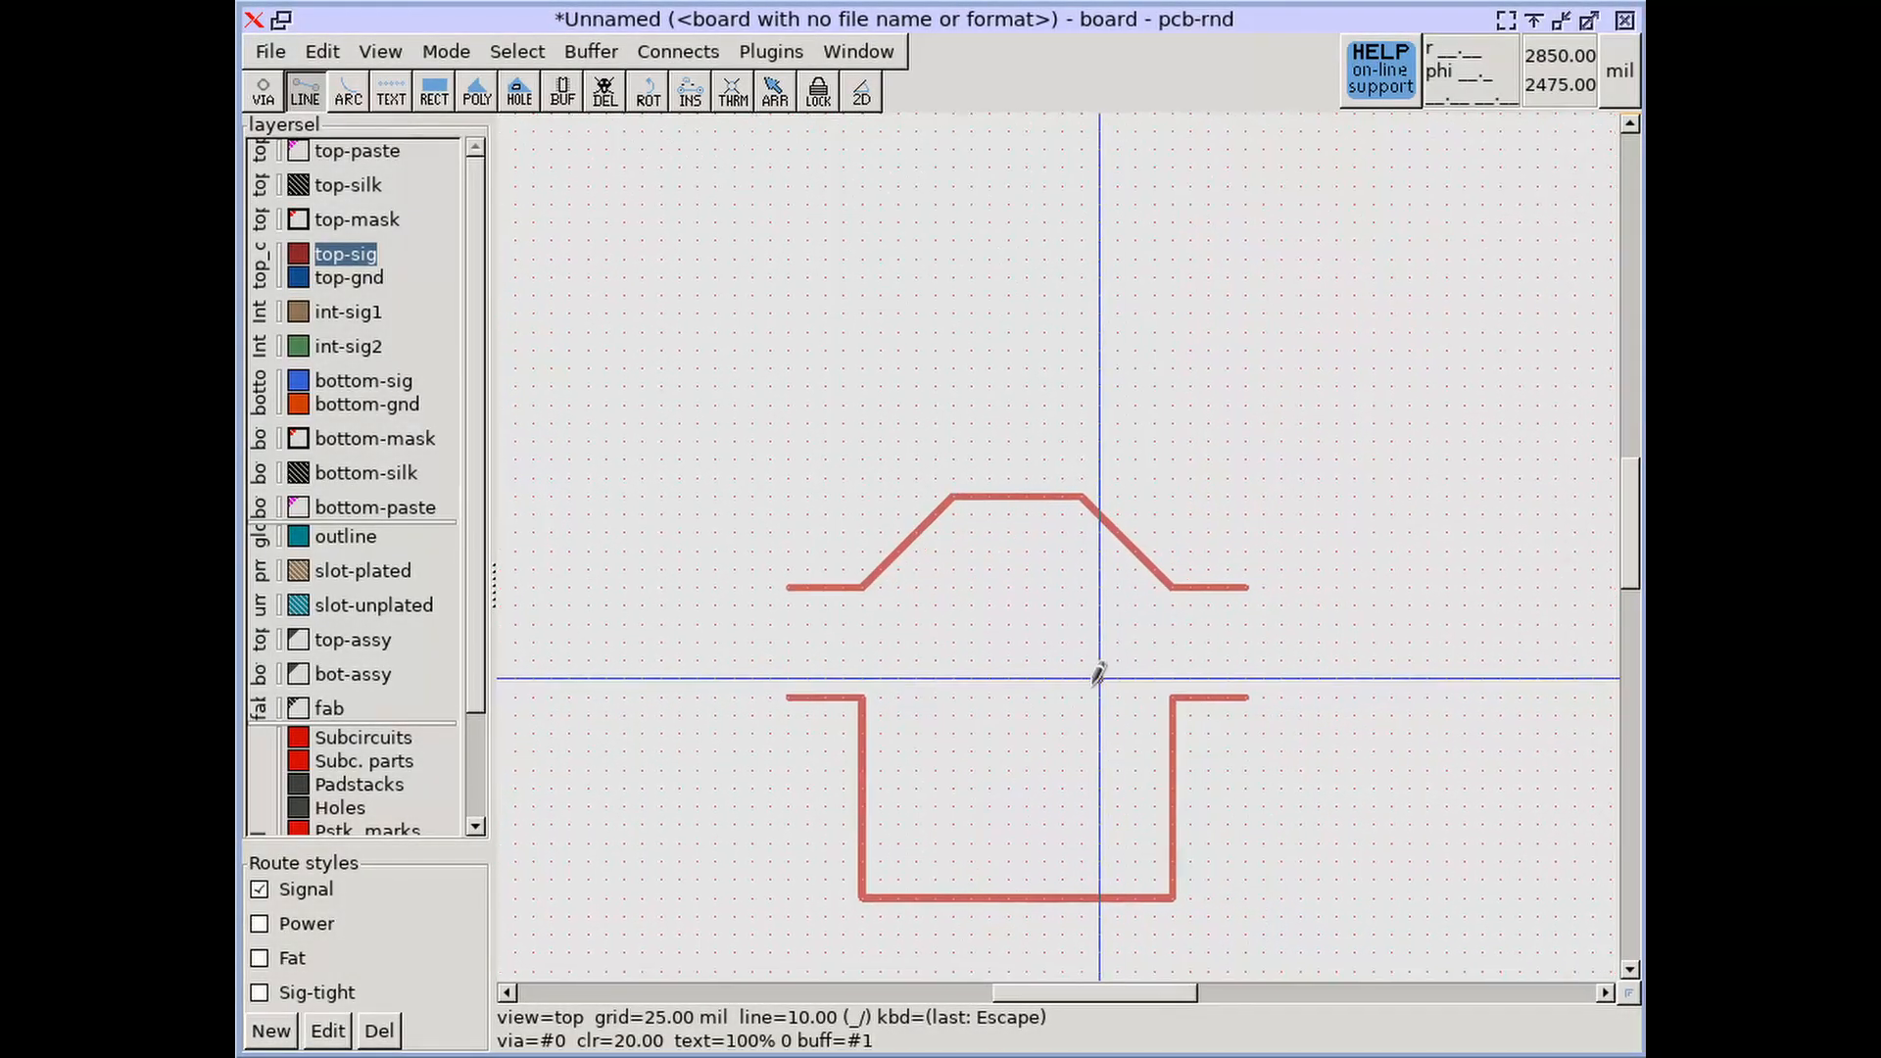
pyautogui.moveTo(996, 897); pyautogui.dragTo(1013, 788)
pyautogui.press('u')
pyautogui.press('u')
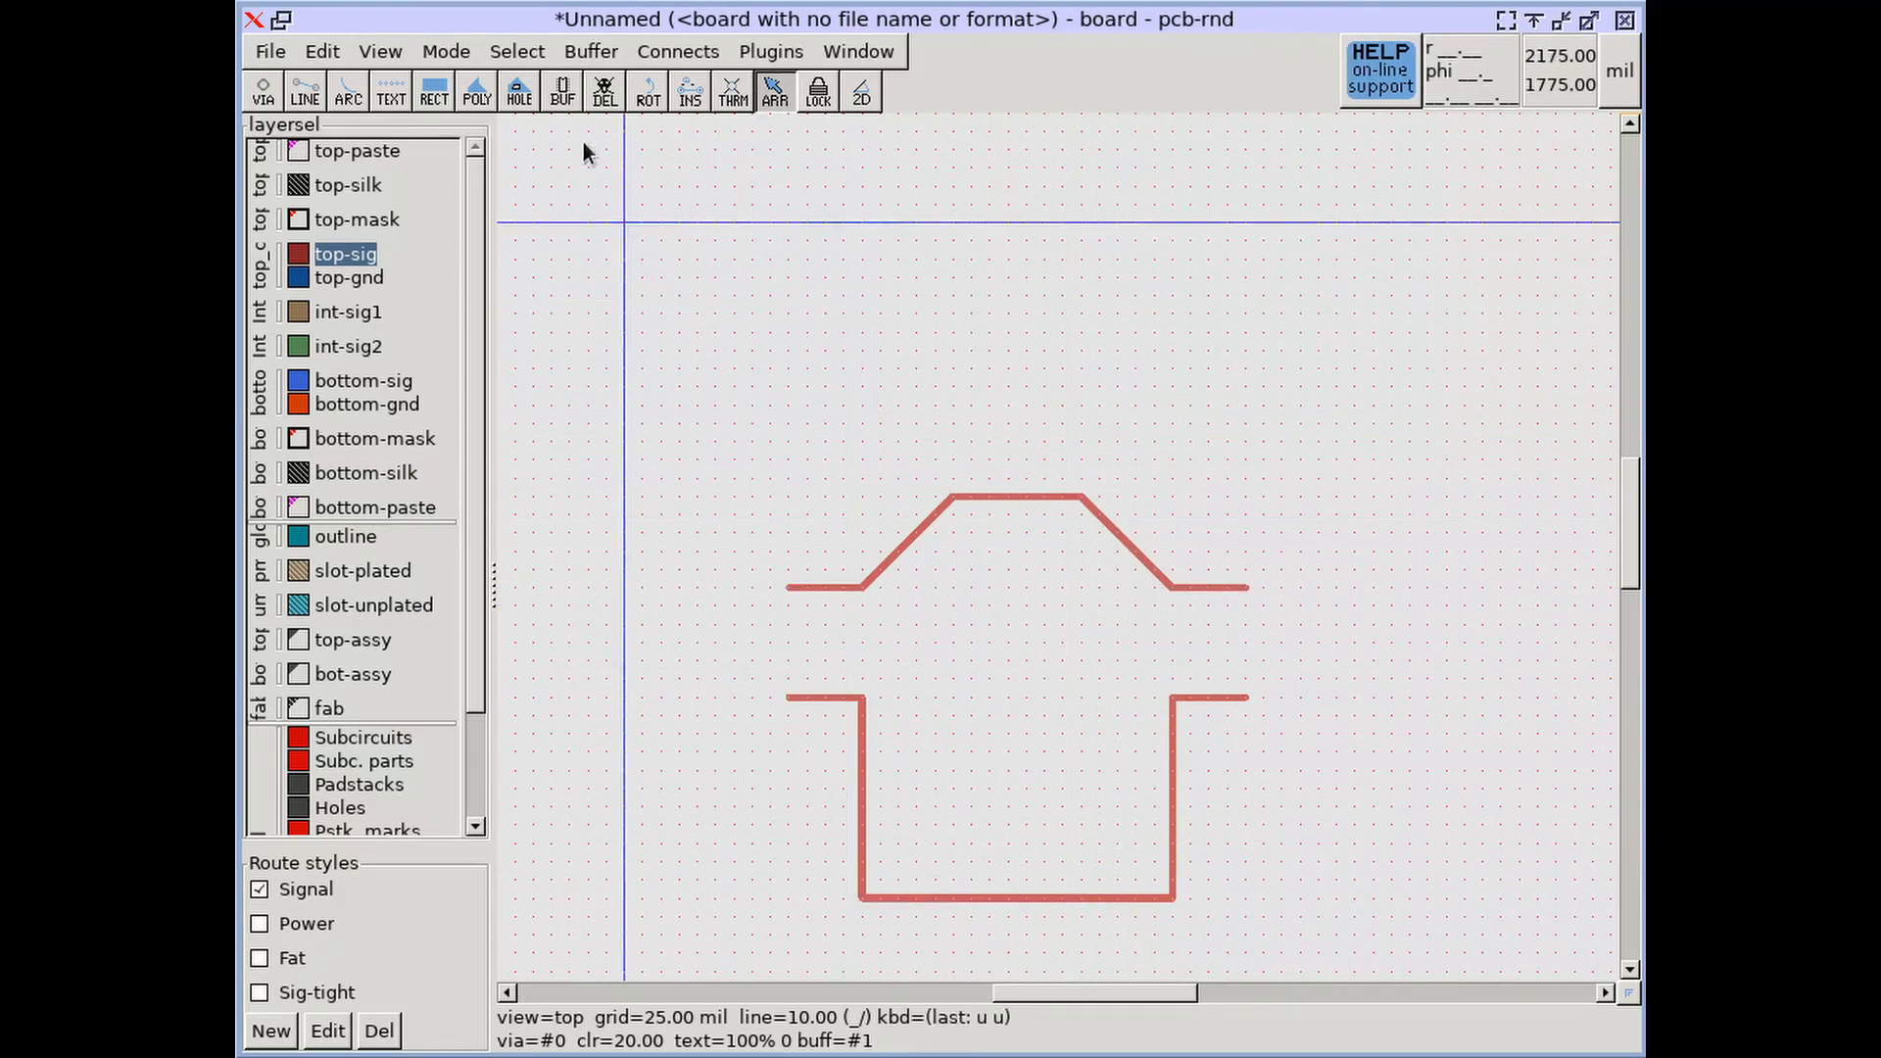
# Step: Enable rubber band mode, then move the upper trace's top segment down 25 mil and the lower trace's bottom segment up 75 mil
pyautogui.click(451, 55)
pyautogui.moveTo(465, 101)
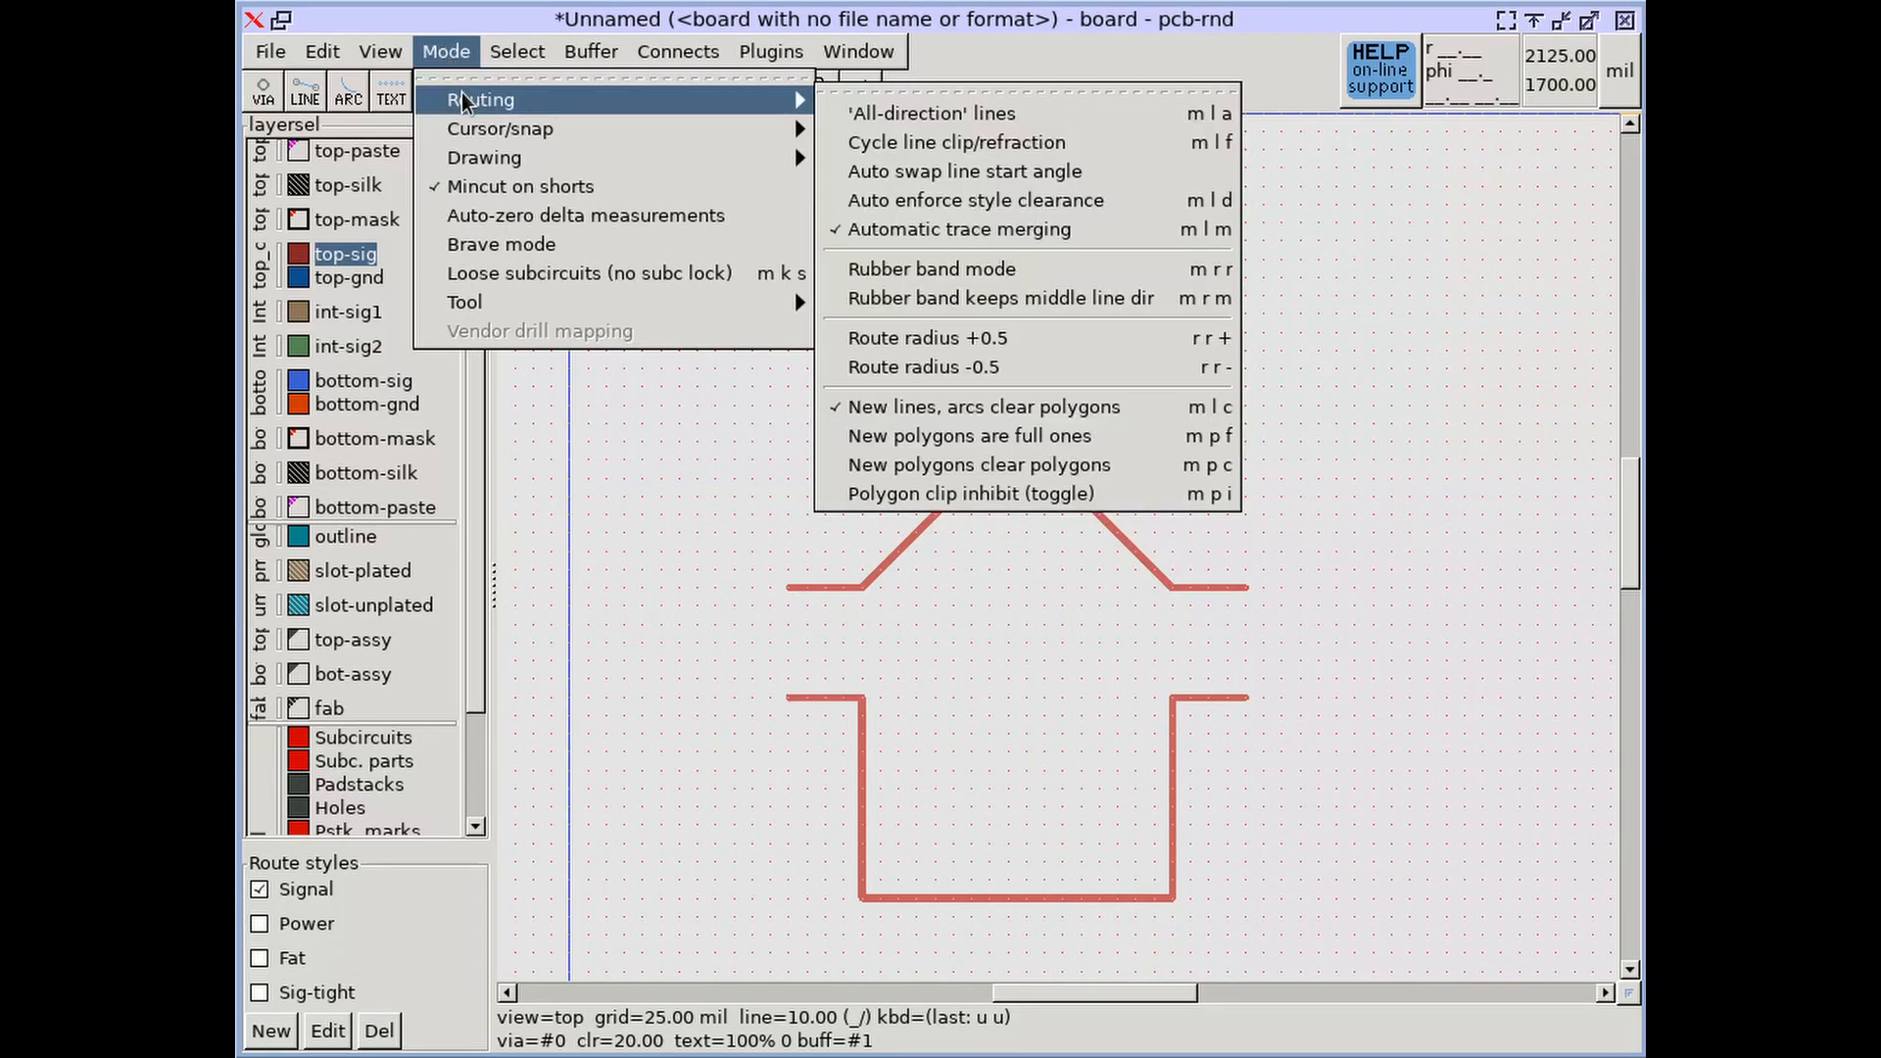
pyautogui.click(950, 281)
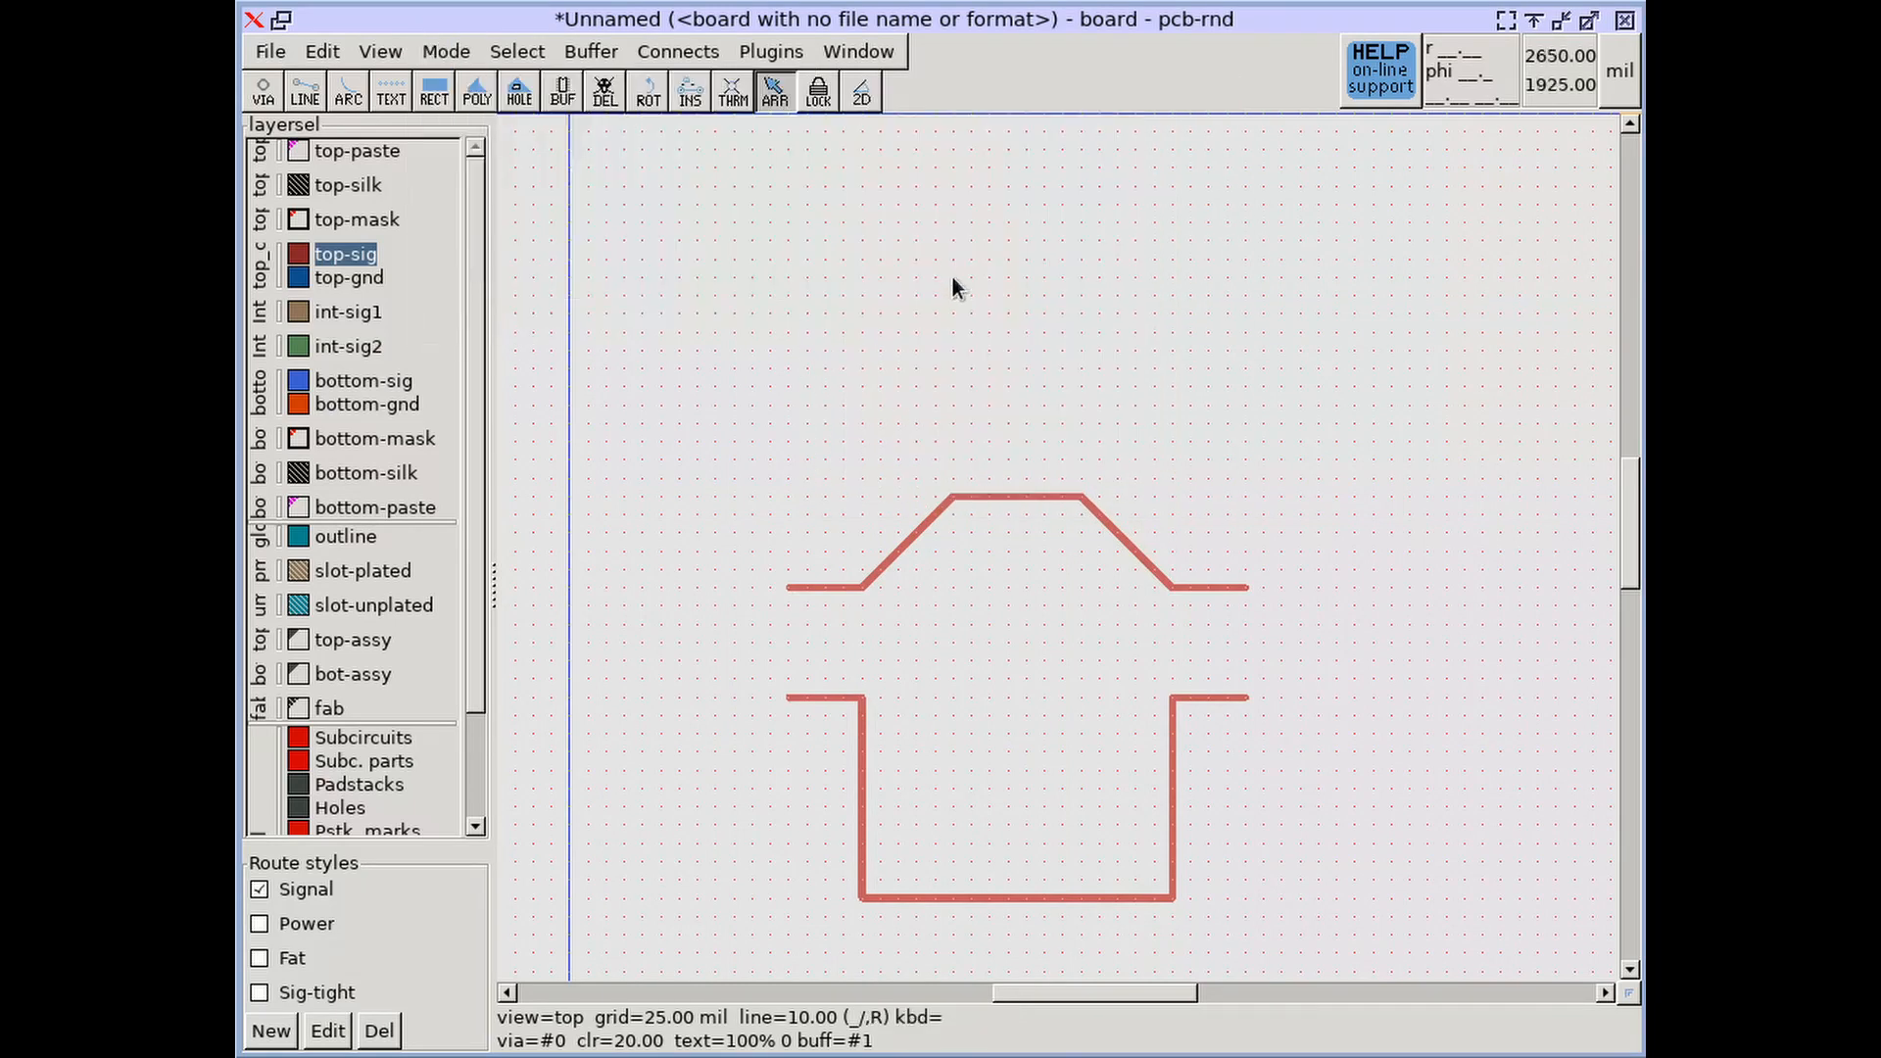
pyautogui.moveTo(1031, 498)
pyautogui.mouseDown()
pyautogui.moveTo(1048, 549)
pyautogui.moveTo(999, 542)
pyautogui.moveTo(1074, 552)
pyautogui.moveTo(1000, 582)
pyautogui.moveTo(1005, 638)
pyautogui.moveTo(1099, 654)
pyautogui.moveTo(1053, 680)
pyautogui.moveTo(999, 655)
pyautogui.moveTo(1023, 515)
pyautogui.mouseUp()
pyautogui.moveTo(1035, 902)
pyautogui.mouseDown()
pyautogui.moveTo(956, 942)
pyautogui.moveTo(1003, 803)
pyautogui.moveTo(1058, 785)
pyautogui.moveTo(1143, 827)
pyautogui.moveTo(1154, 861)
pyautogui.moveTo(1114, 859)
pyautogui.moveTo(1117, 840)
pyautogui.moveTo(1192, 819)
pyautogui.moveTo(1082, 806)
pyautogui.moveTo(1046, 827)
pyautogui.moveTo(1045, 896)
pyautogui.moveTo(1038, 819)
pyautogui.moveTo(970, 809)
pyautogui.moveTo(1092, 857)
pyautogui.moveTo(1043, 891)
pyautogui.moveTo(1044, 844)
pyautogui.mouseUp()
# Step: Turn on keeping the middle line direction for rubber banding and reshape both traces by moving their horizontal segments and the lower one's left side
pyautogui.click(517, 51)
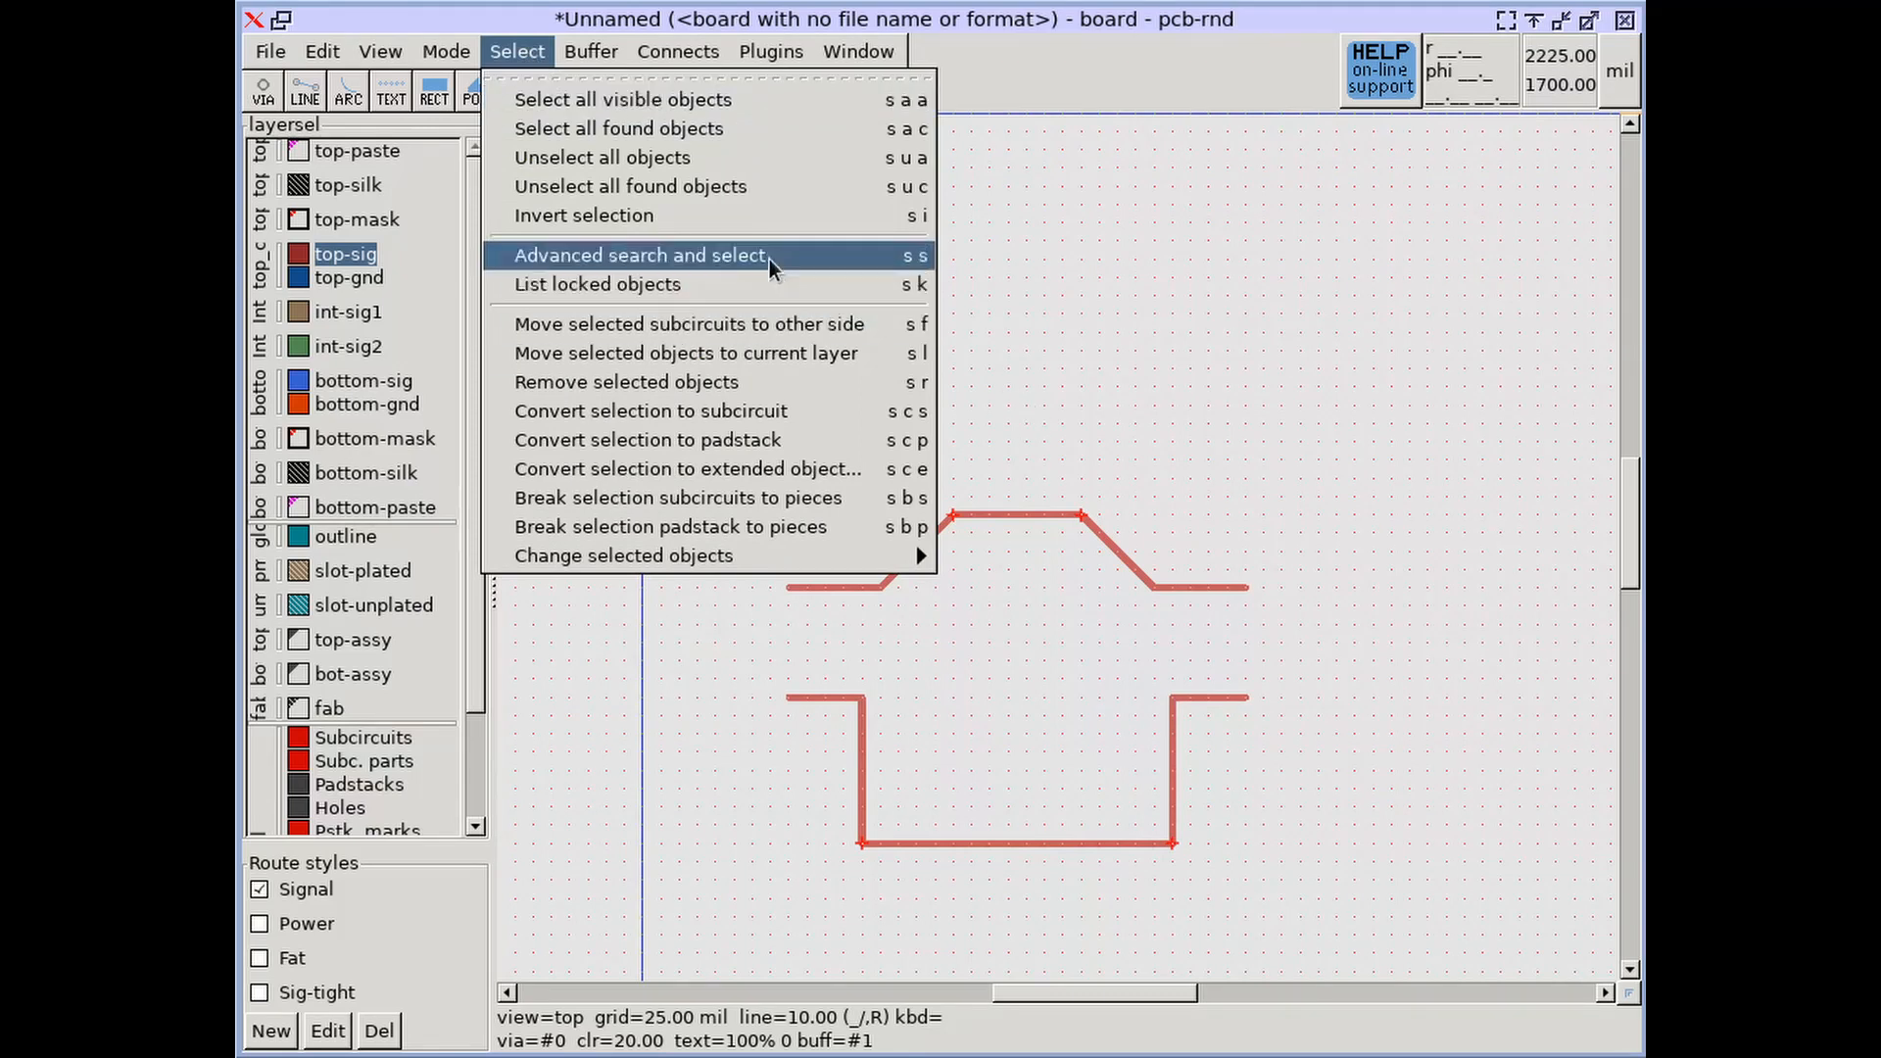
pyautogui.moveTo(446, 51)
pyautogui.click(985, 311)
pyautogui.click(1021, 521)
pyautogui.moveTo(1024, 517)
pyautogui.mouseDown()
pyautogui.moveTo(894, 454)
pyautogui.moveTo(1055, 496)
pyautogui.moveTo(1136, 638)
pyautogui.moveTo(922, 545)
pyautogui.moveTo(1051, 600)
pyautogui.moveTo(1040, 554)
pyautogui.mouseUp()
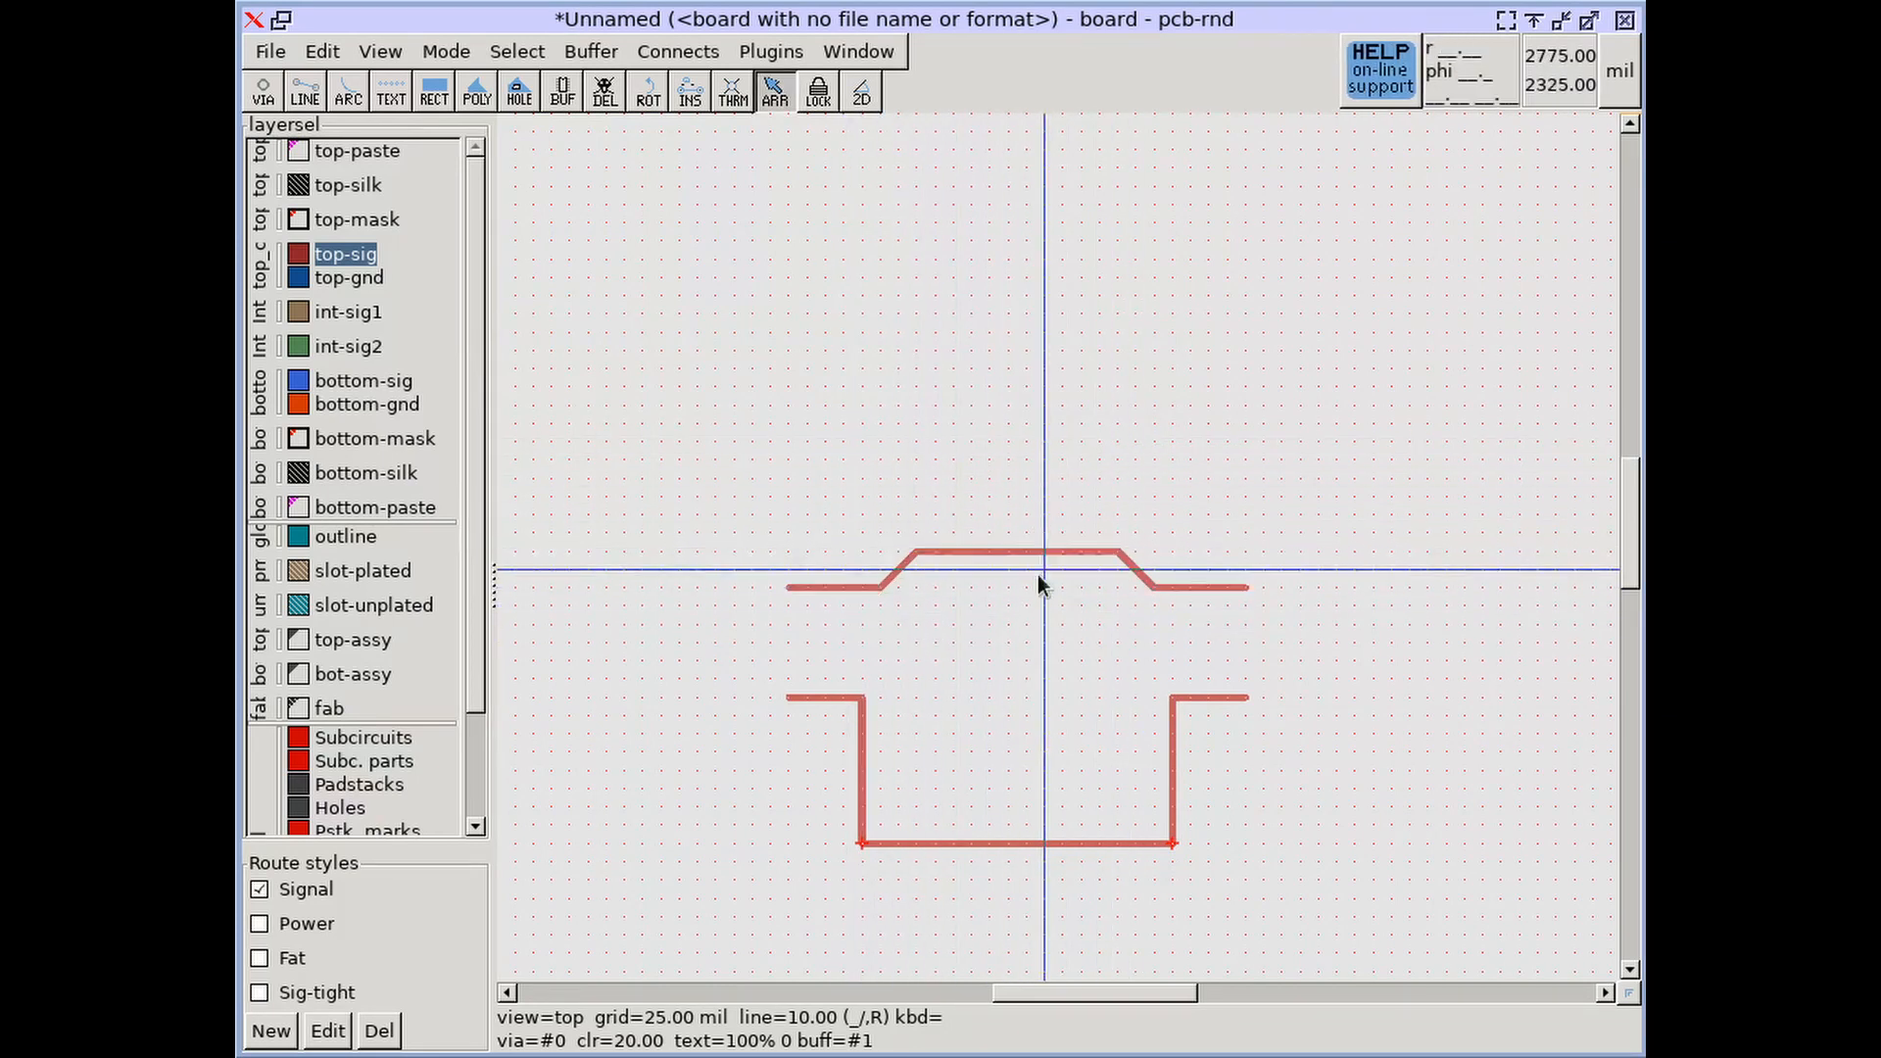
pyautogui.moveTo(1044, 843)
pyautogui.mouseDown()
pyautogui.moveTo(1038, 861)
pyautogui.moveTo(1033, 790)
pyautogui.moveTo(936, 785)
pyautogui.moveTo(1004, 787)
pyautogui.mouseUp()
pyautogui.moveTo(864, 751)
pyautogui.mouseDown()
pyautogui.moveTo(931, 702)
pyautogui.moveTo(864, 863)
pyautogui.mouseUp()
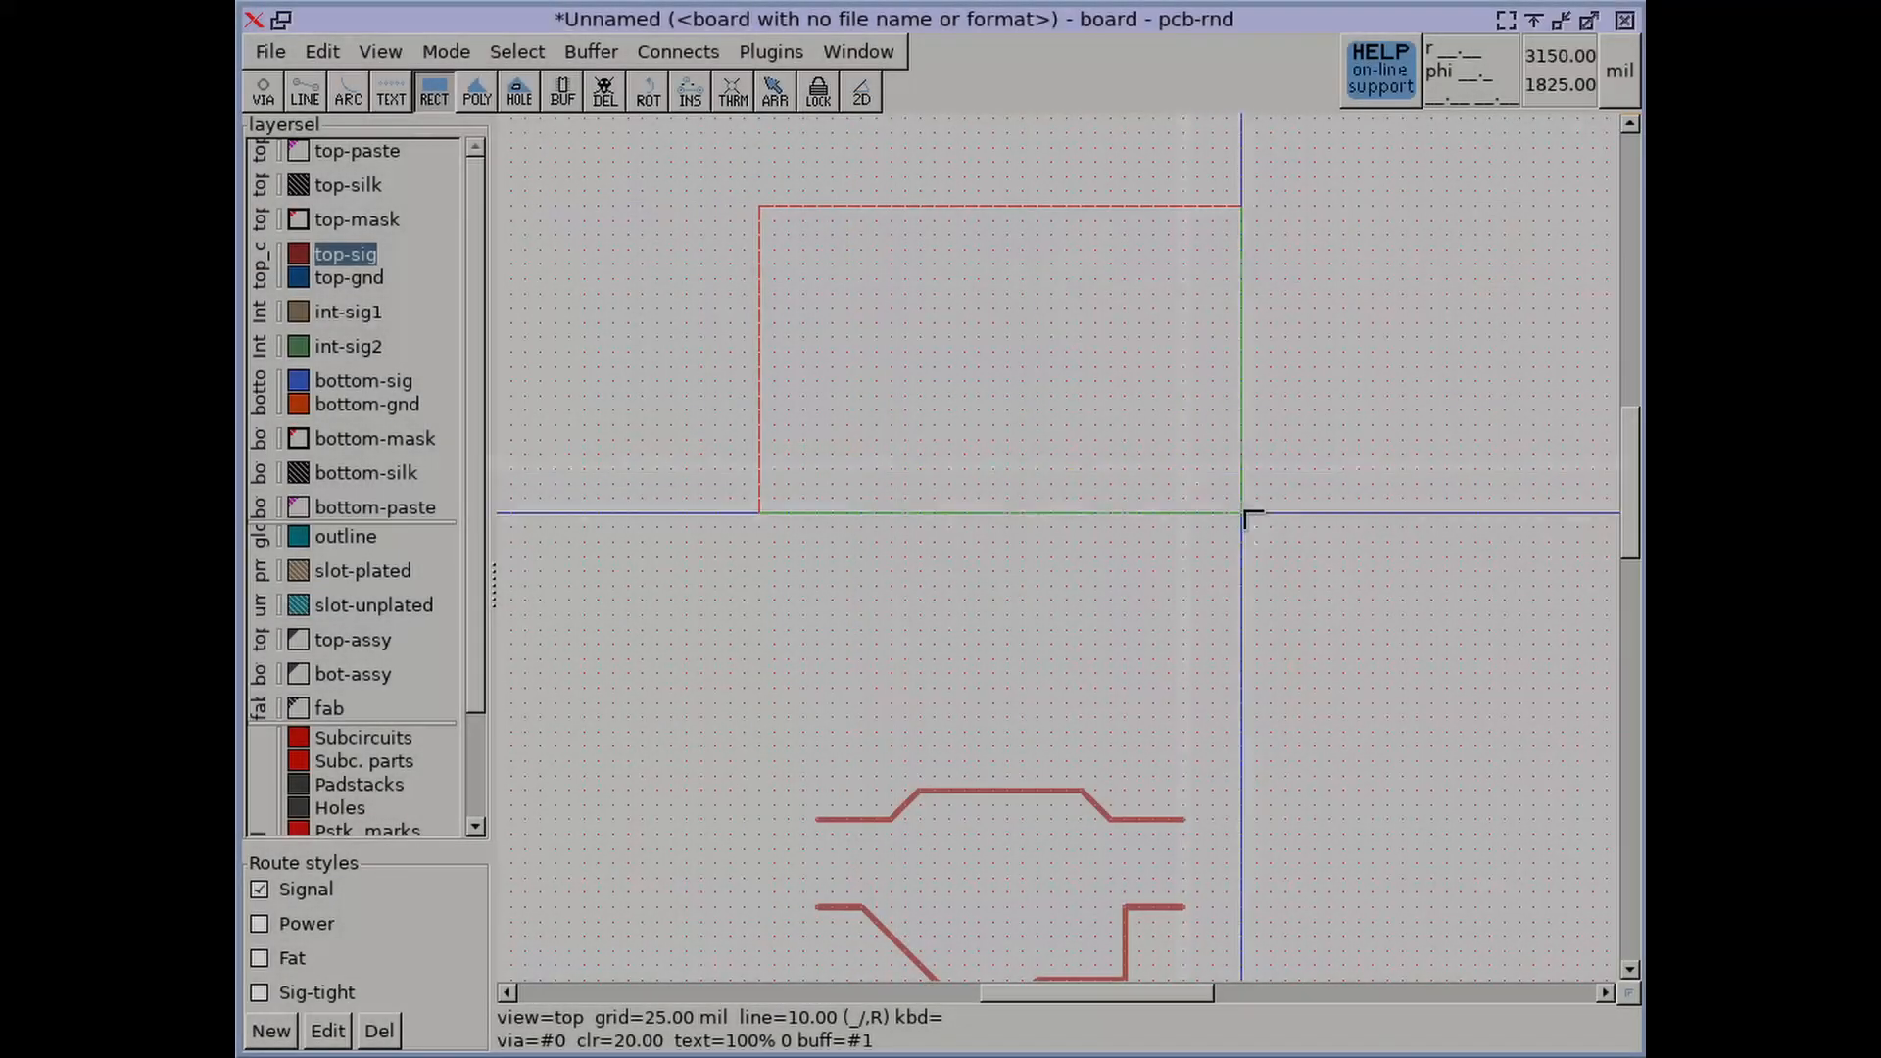
# Step: Place a rectangular polygon above the traces and draw an L-shaped trace across its lower-left corner, about 225 mil right and 325 mil down
pyautogui.click(1242, 512)
pyautogui.click(305, 91)
pyautogui.scroll(3, 865, 367)
pyautogui.scroll(-1, 866, 367)
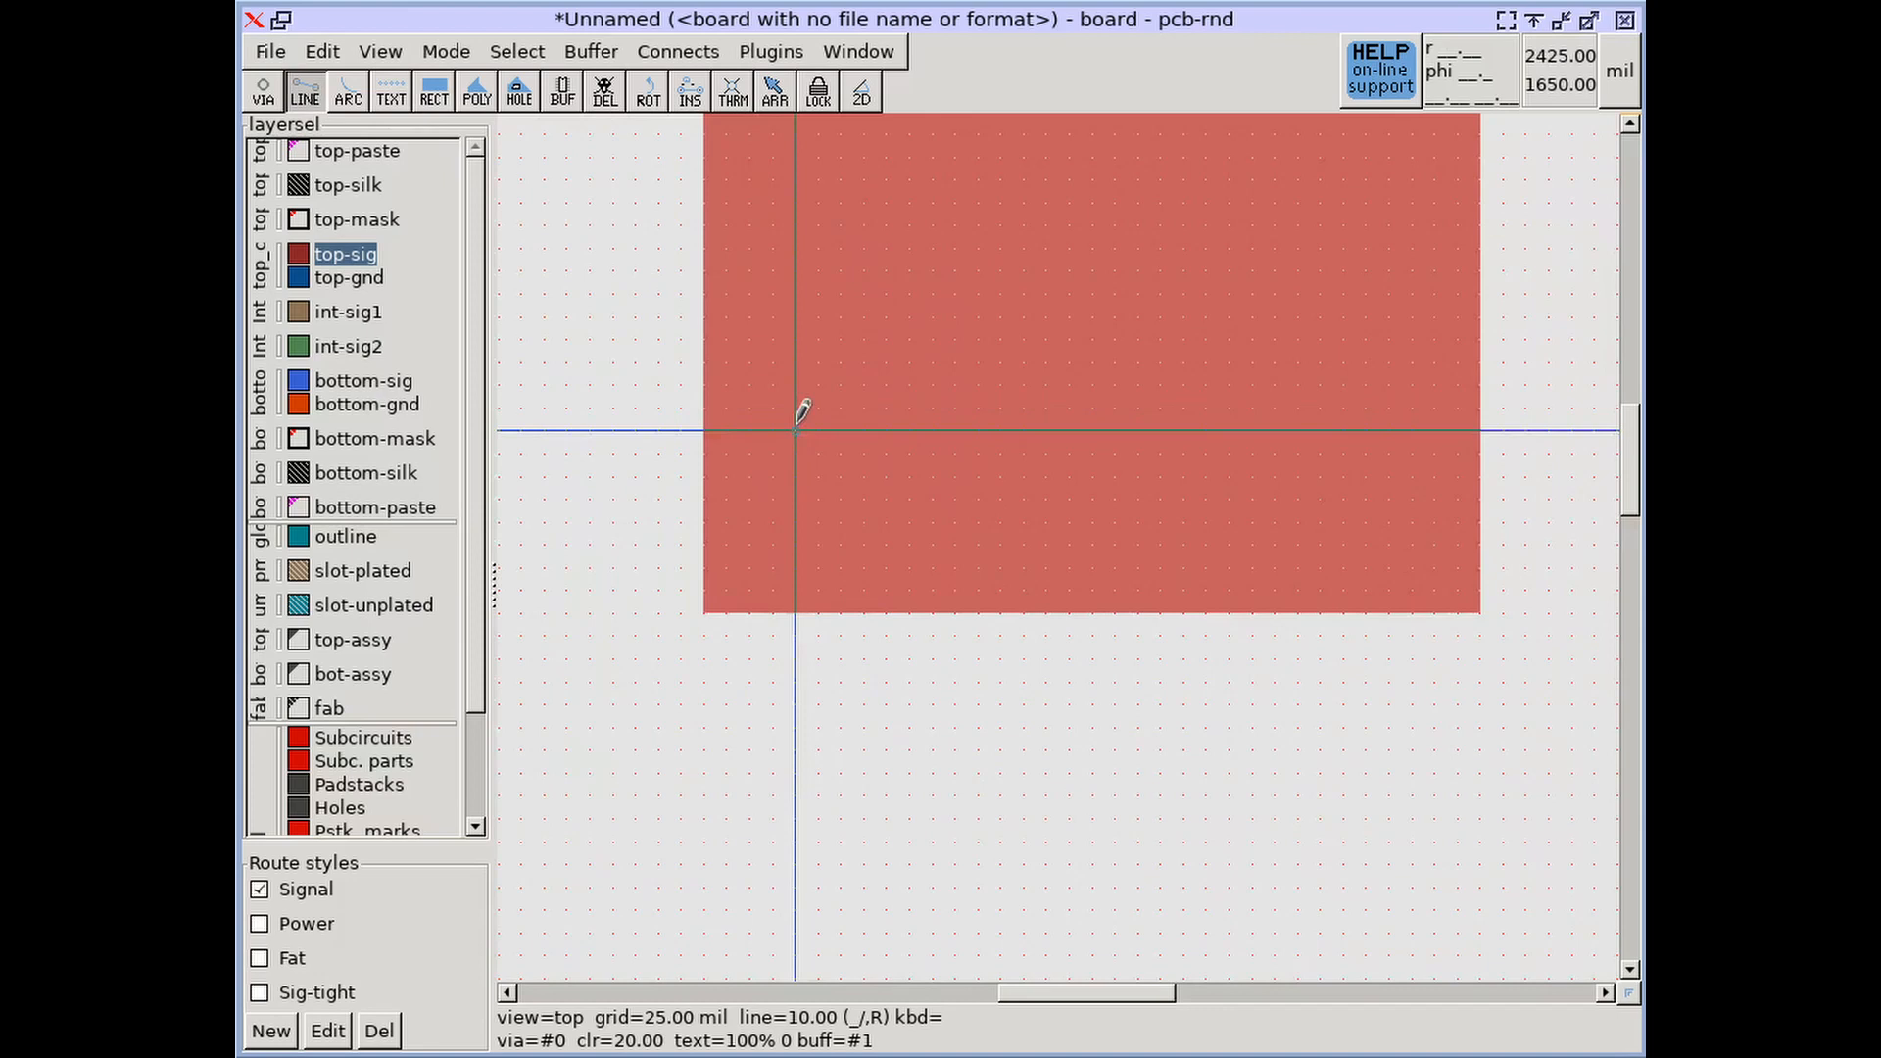
pyautogui.scroll(2, 799, 414)
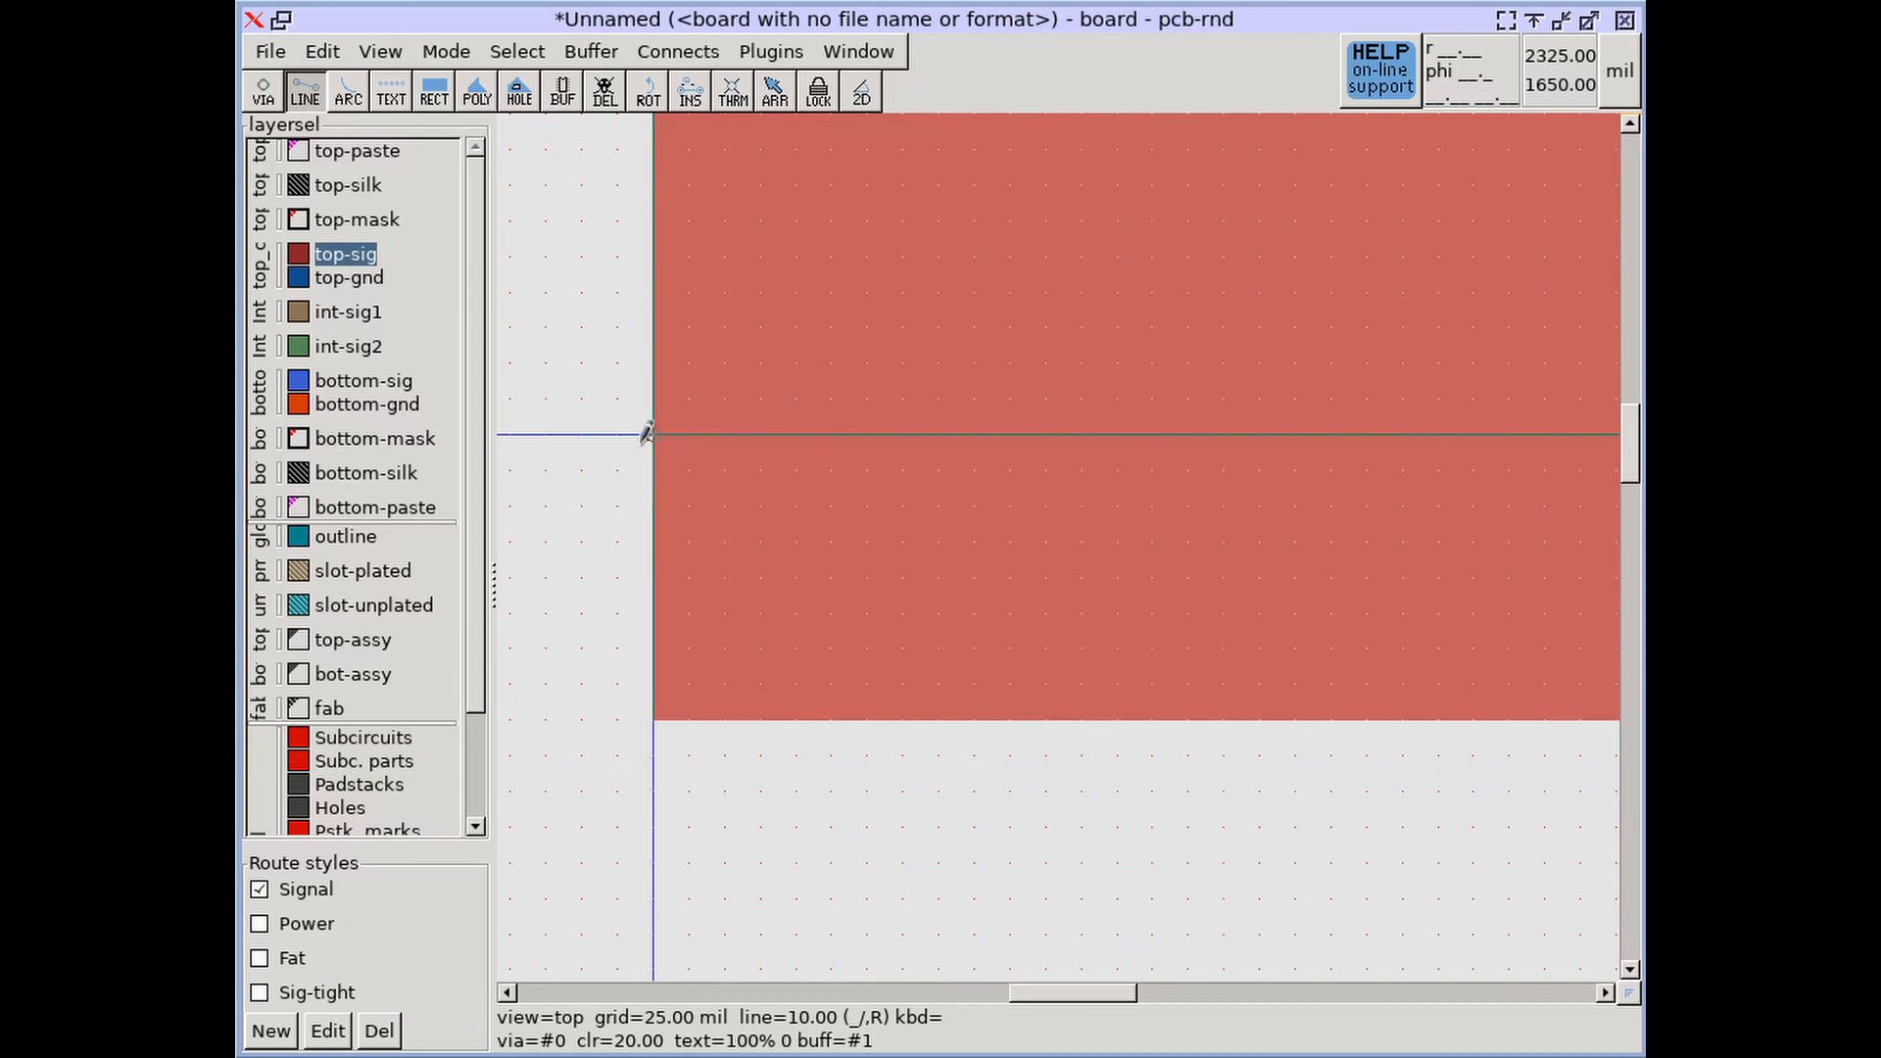
pyautogui.click(617, 434)
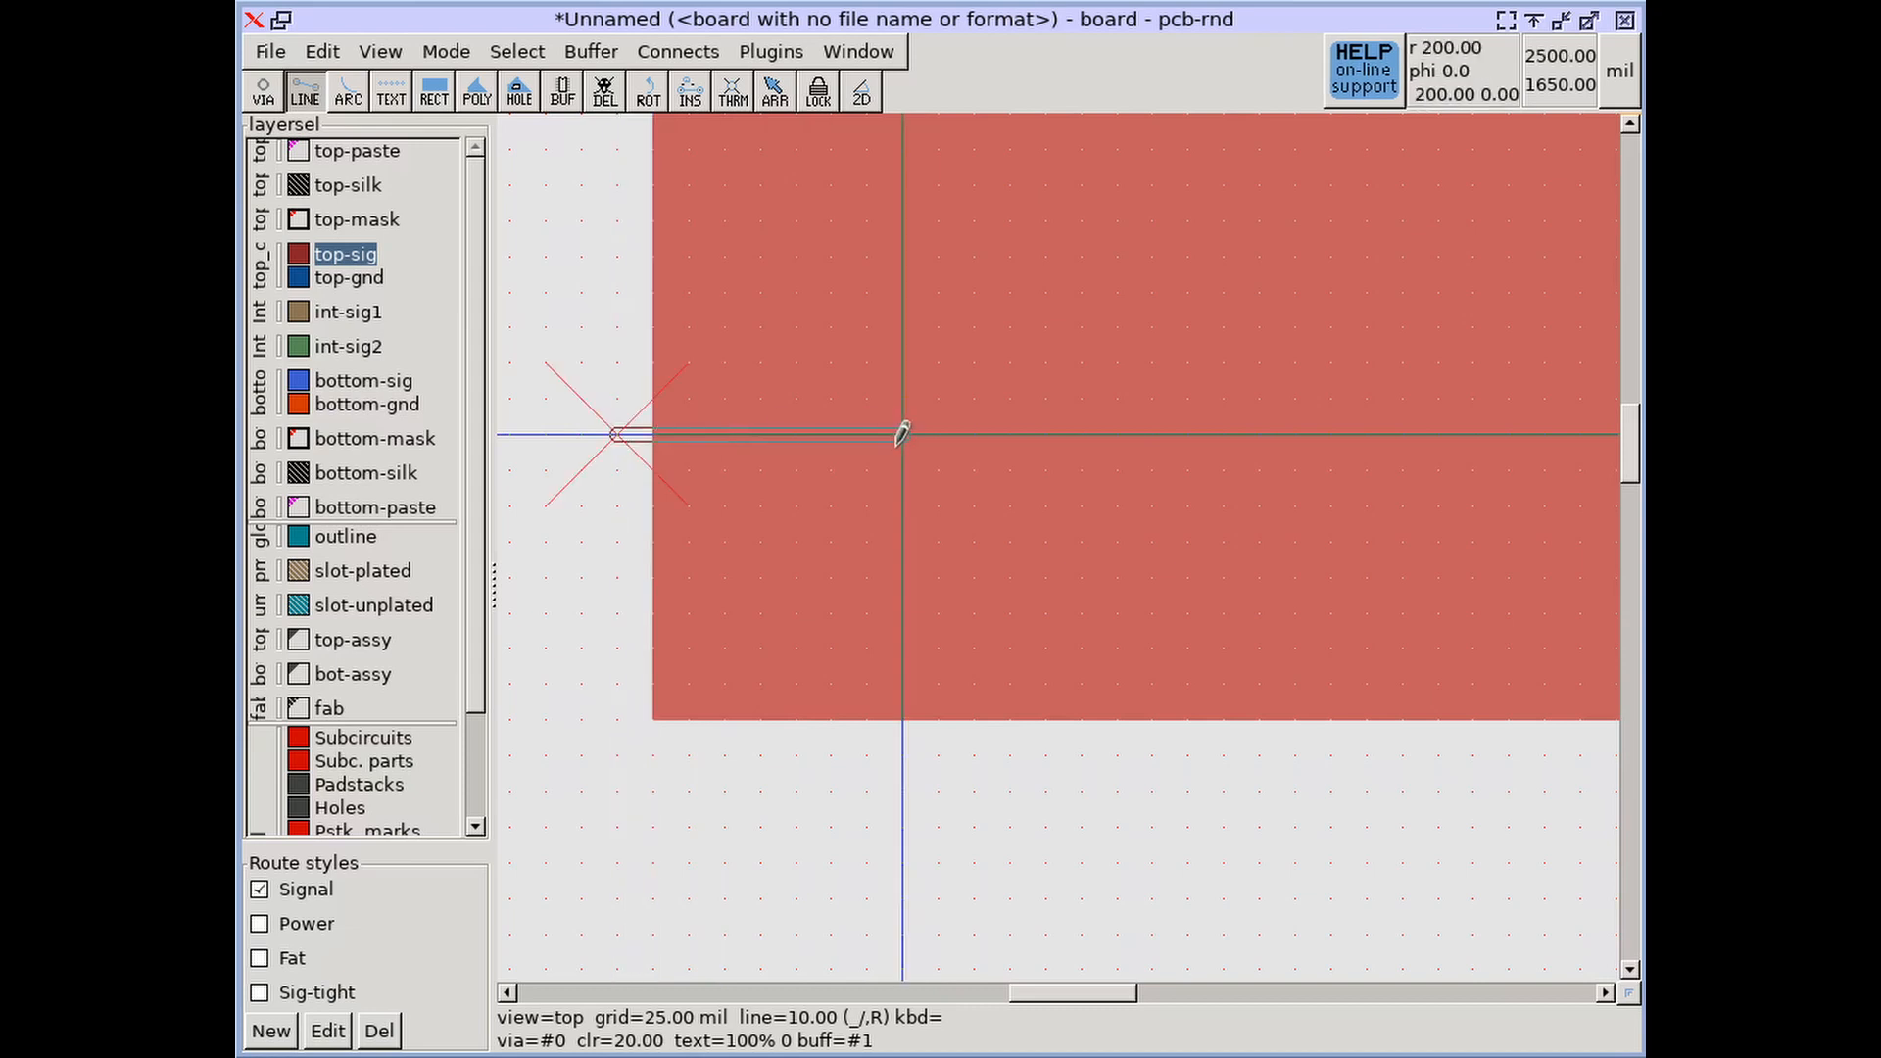
pyautogui.click(939, 435)
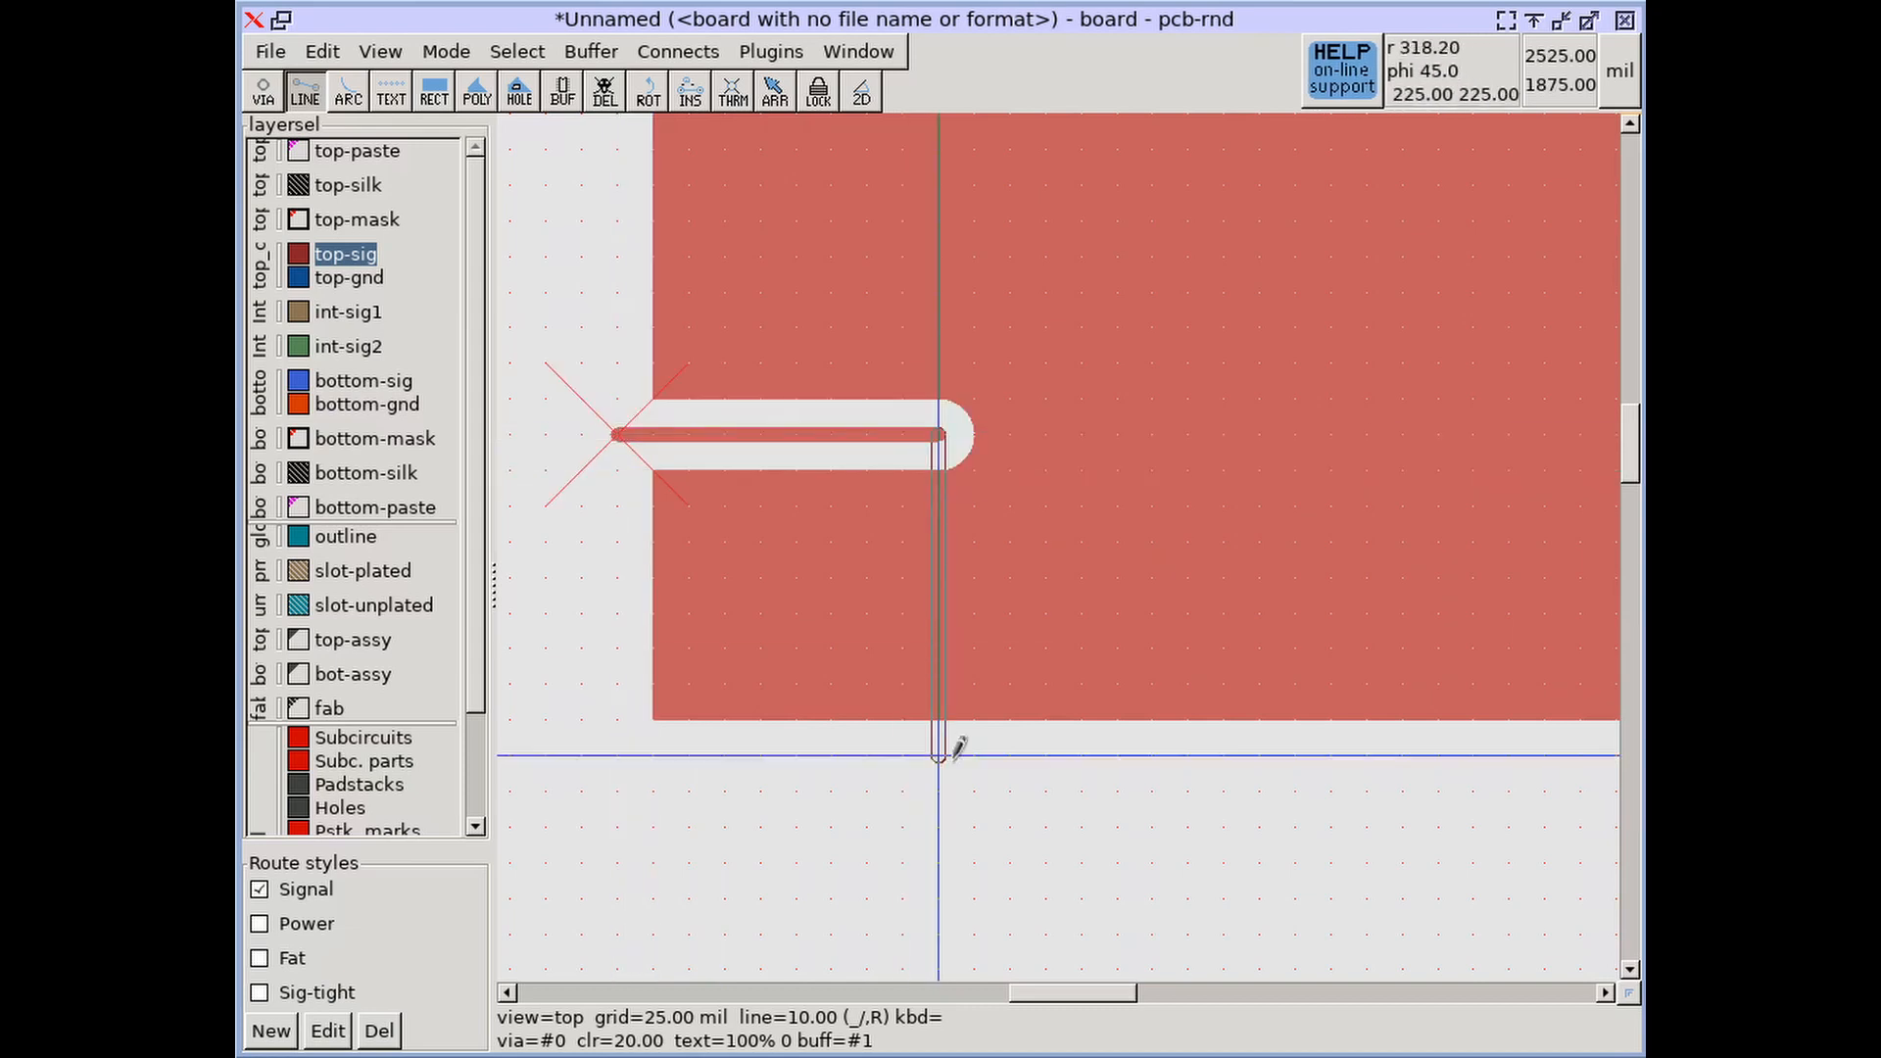
pyautogui.click(941, 899)
pyautogui.press('Escape')
# Step: Draw a second trace from inside the polygon: 150 mil down, diagonally down-left out of it, and 50 mil down beside the first trace's end
pyautogui.click(1223, 362)
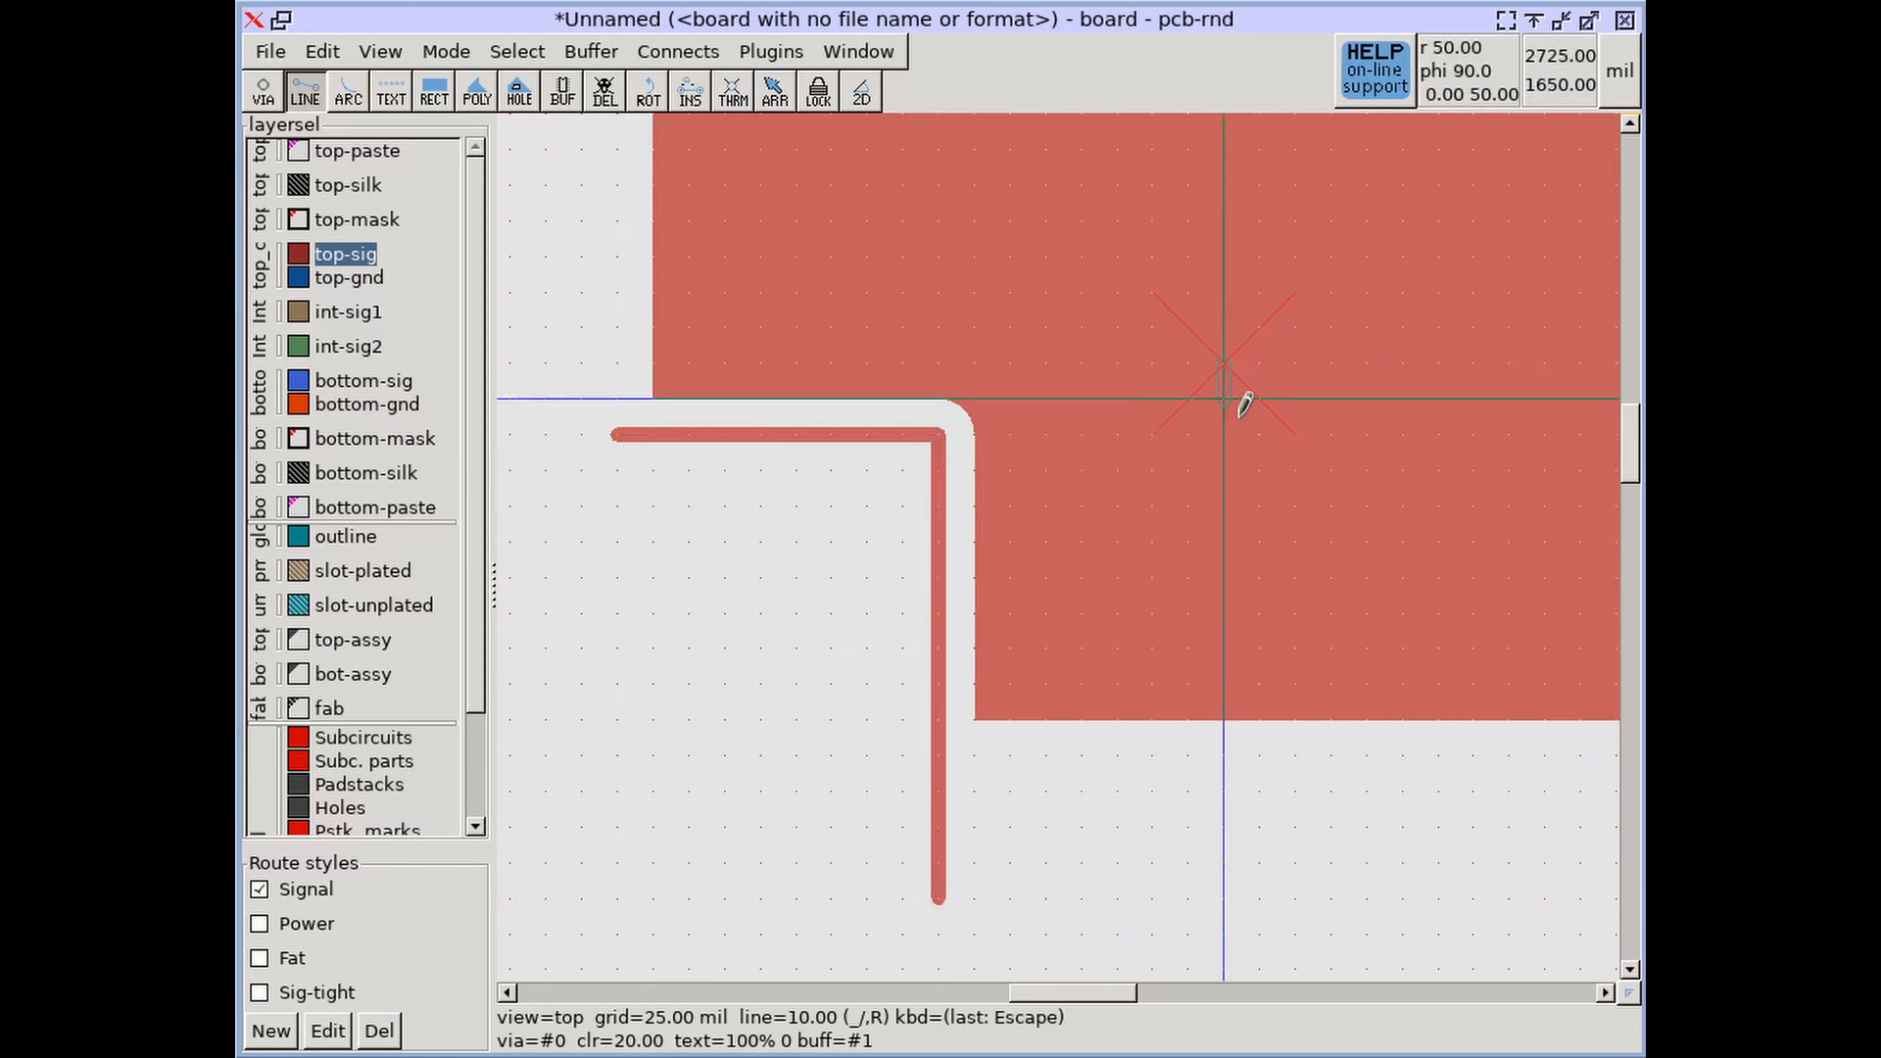
pyautogui.click(1223, 578)
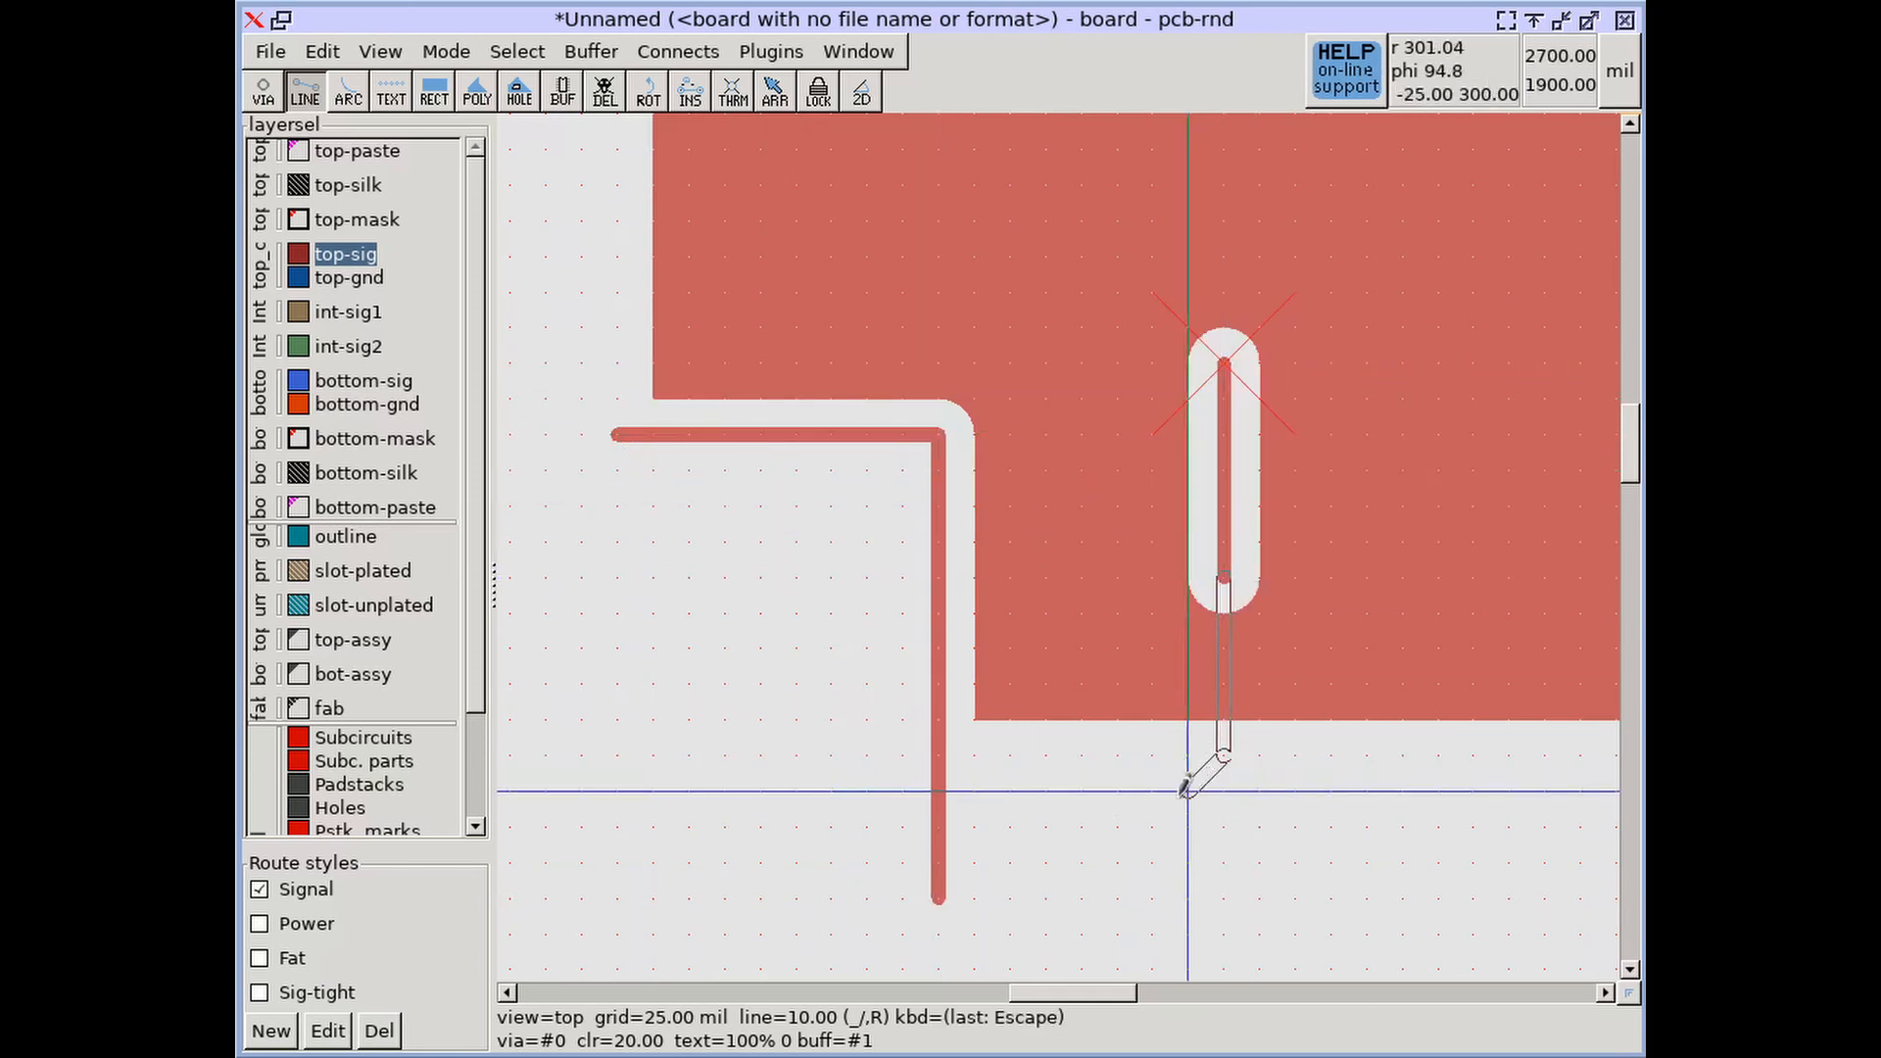
pyautogui.click(973, 826)
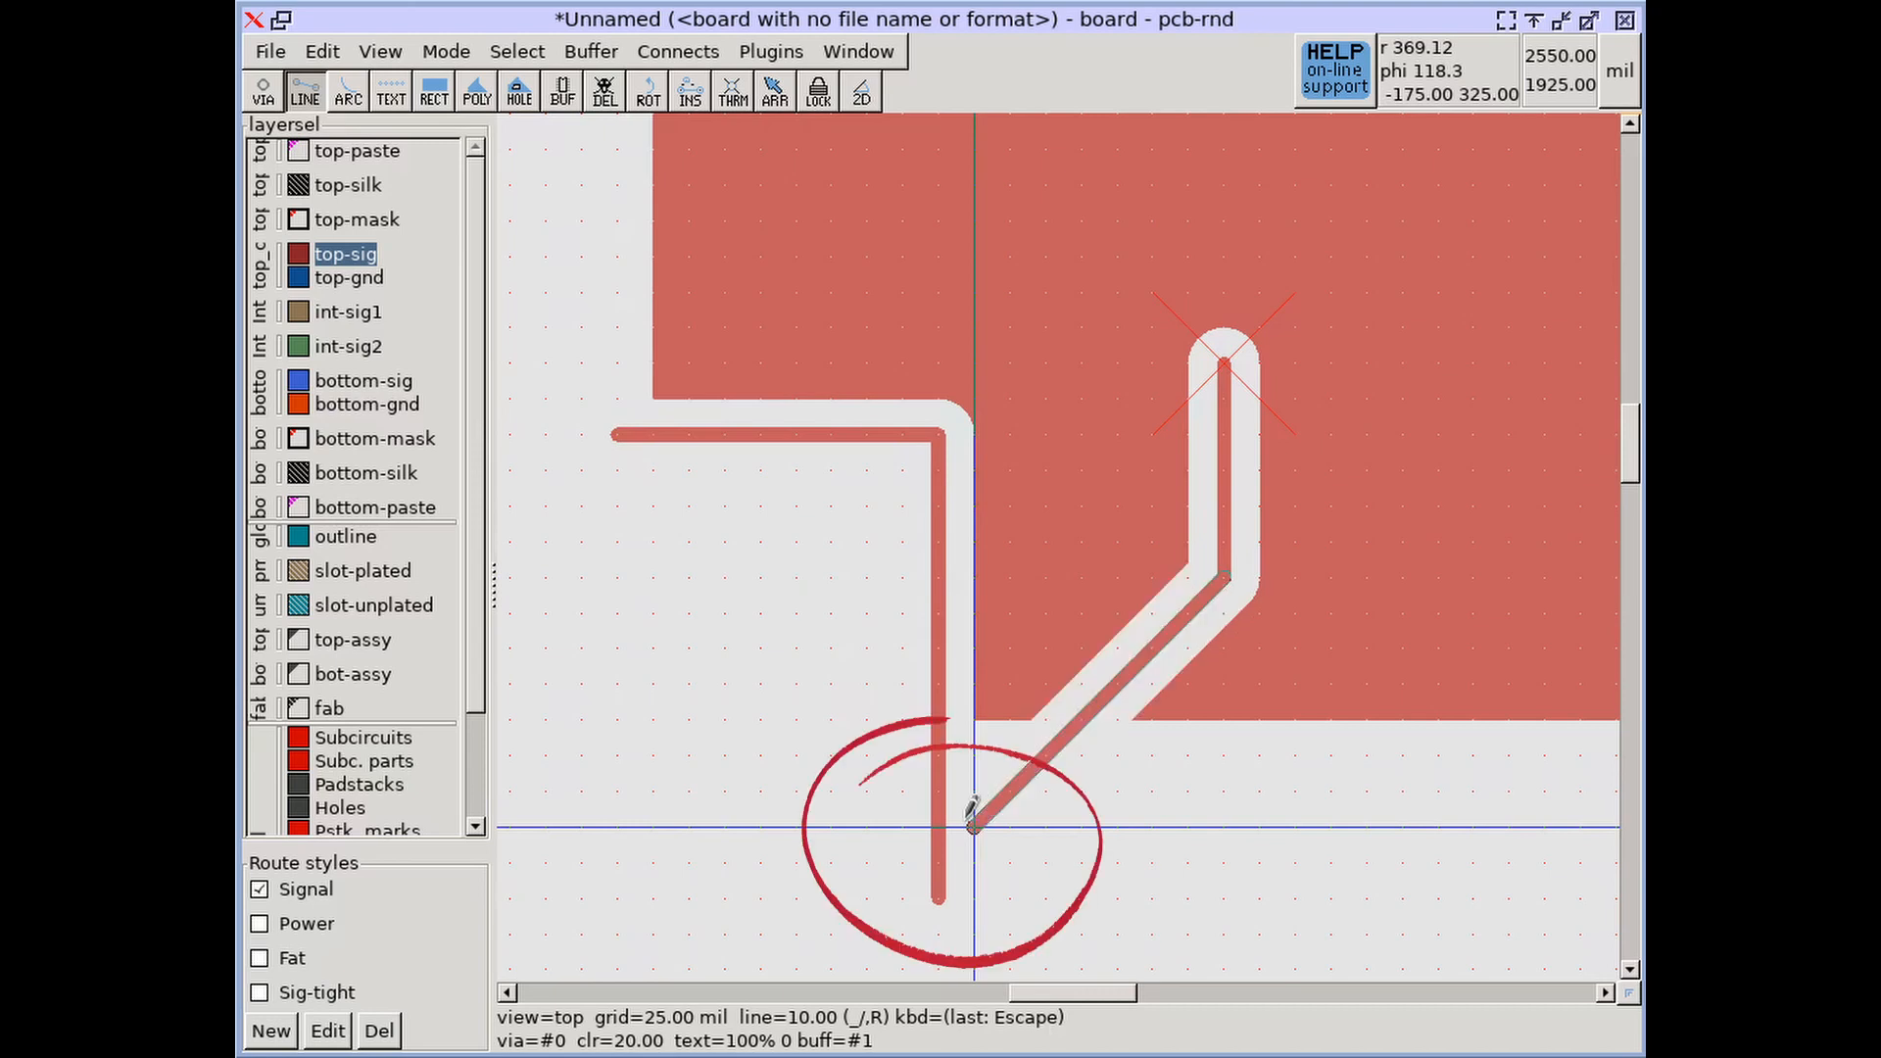
pyautogui.click(973, 897)
pyautogui.press('Escape')
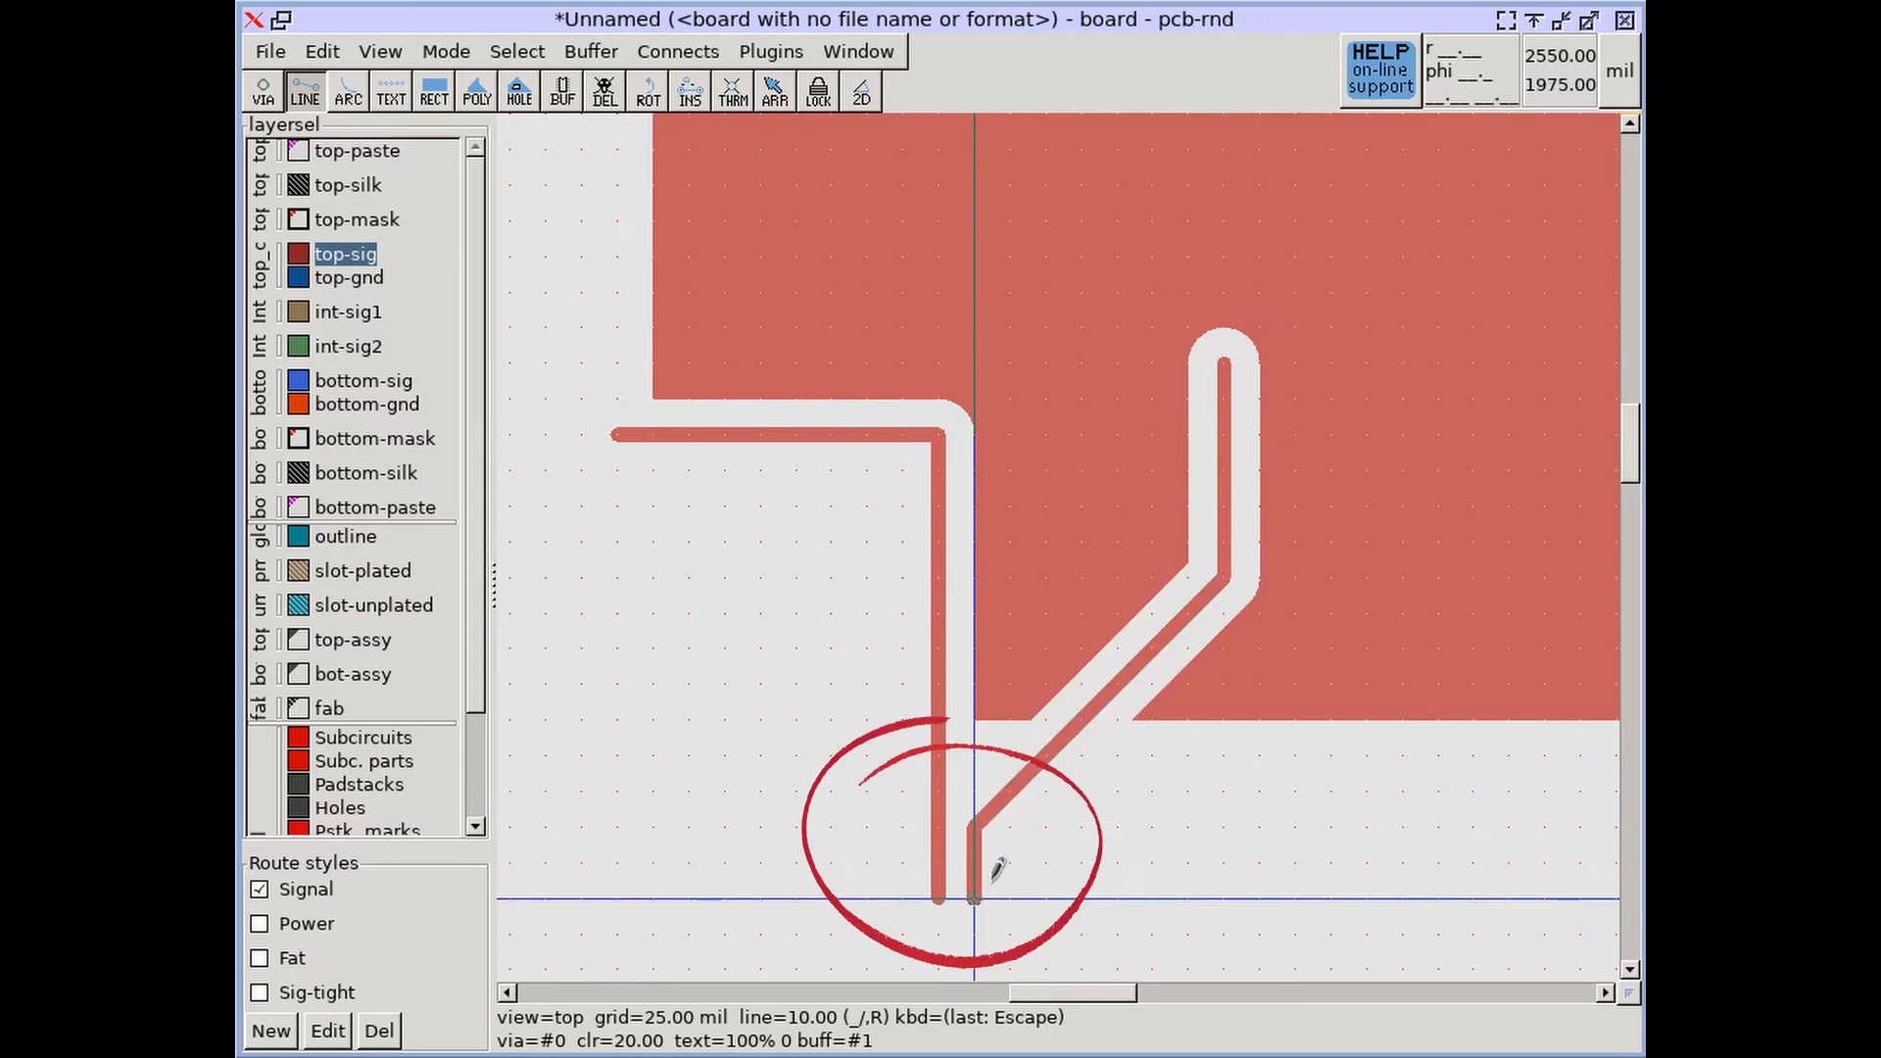
# Step: Make the crosshair show the style/object clearance and check the clearance setting of the Signal route style
pyautogui.click(446, 51)
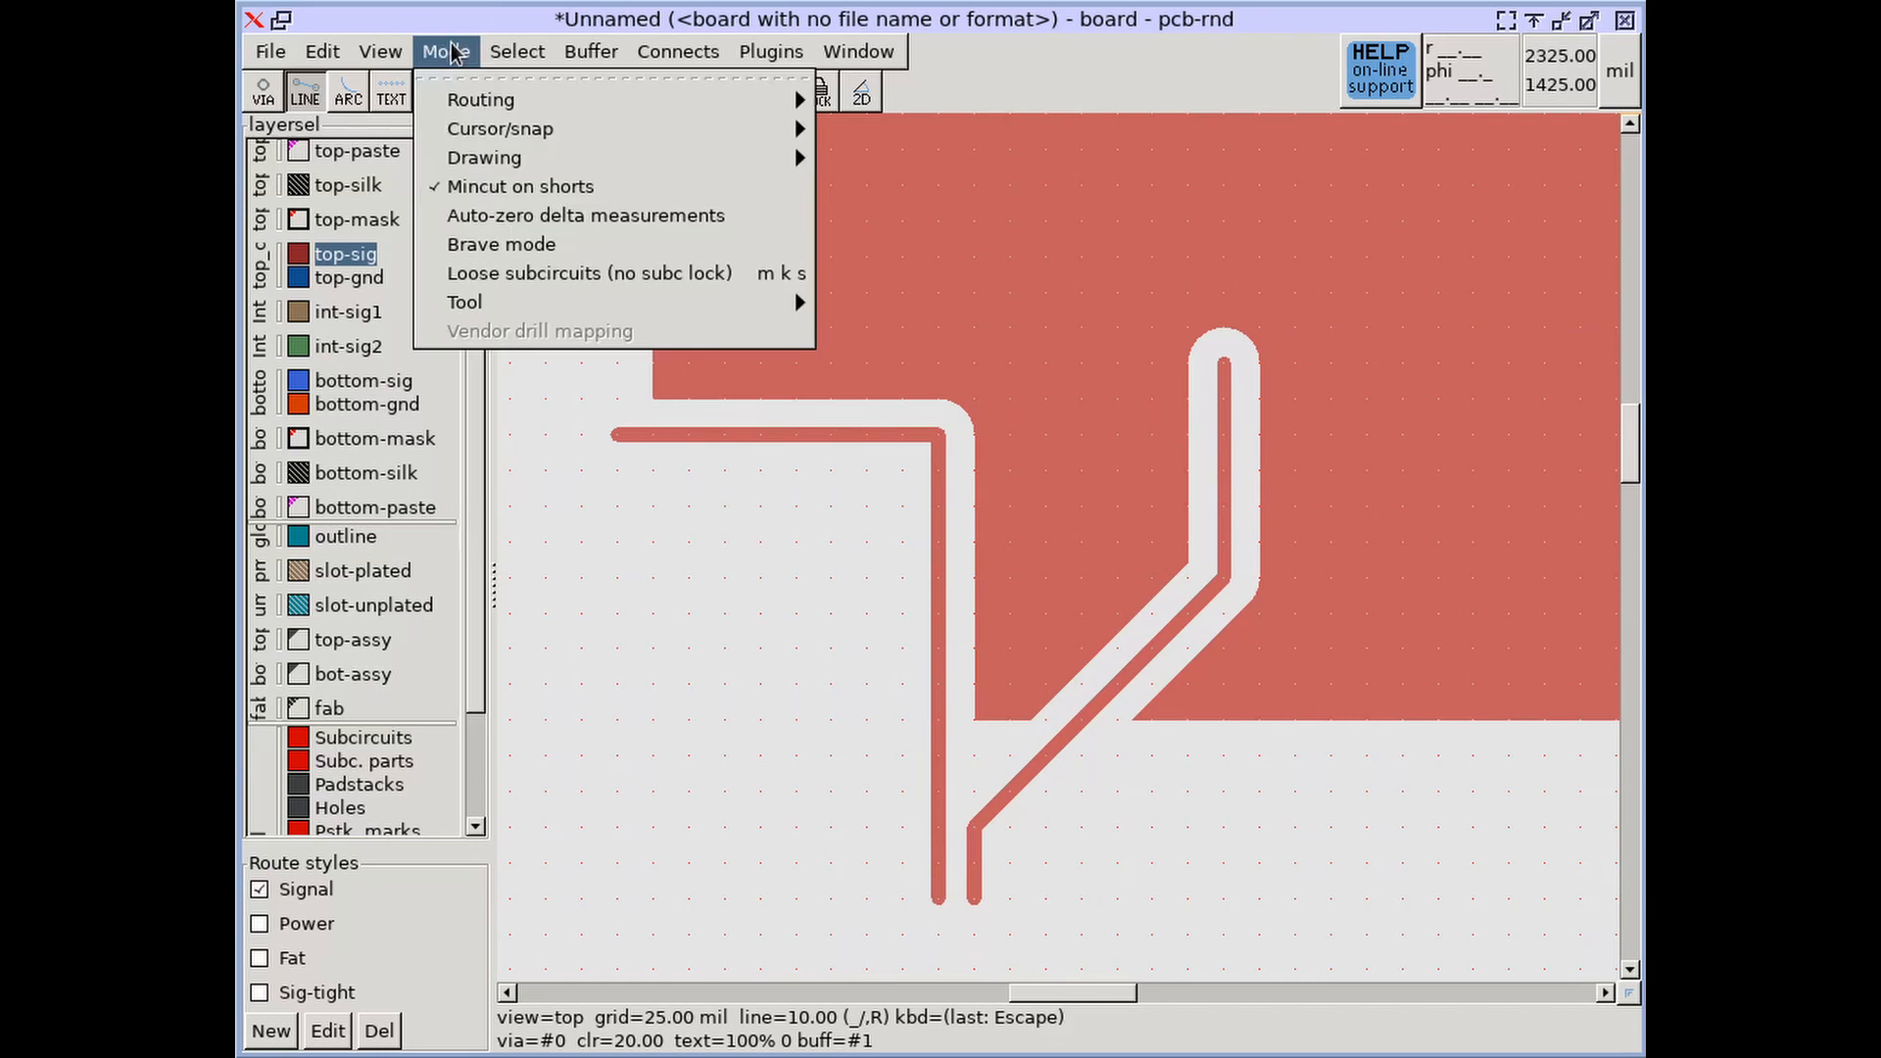
pyautogui.moveTo(492, 134)
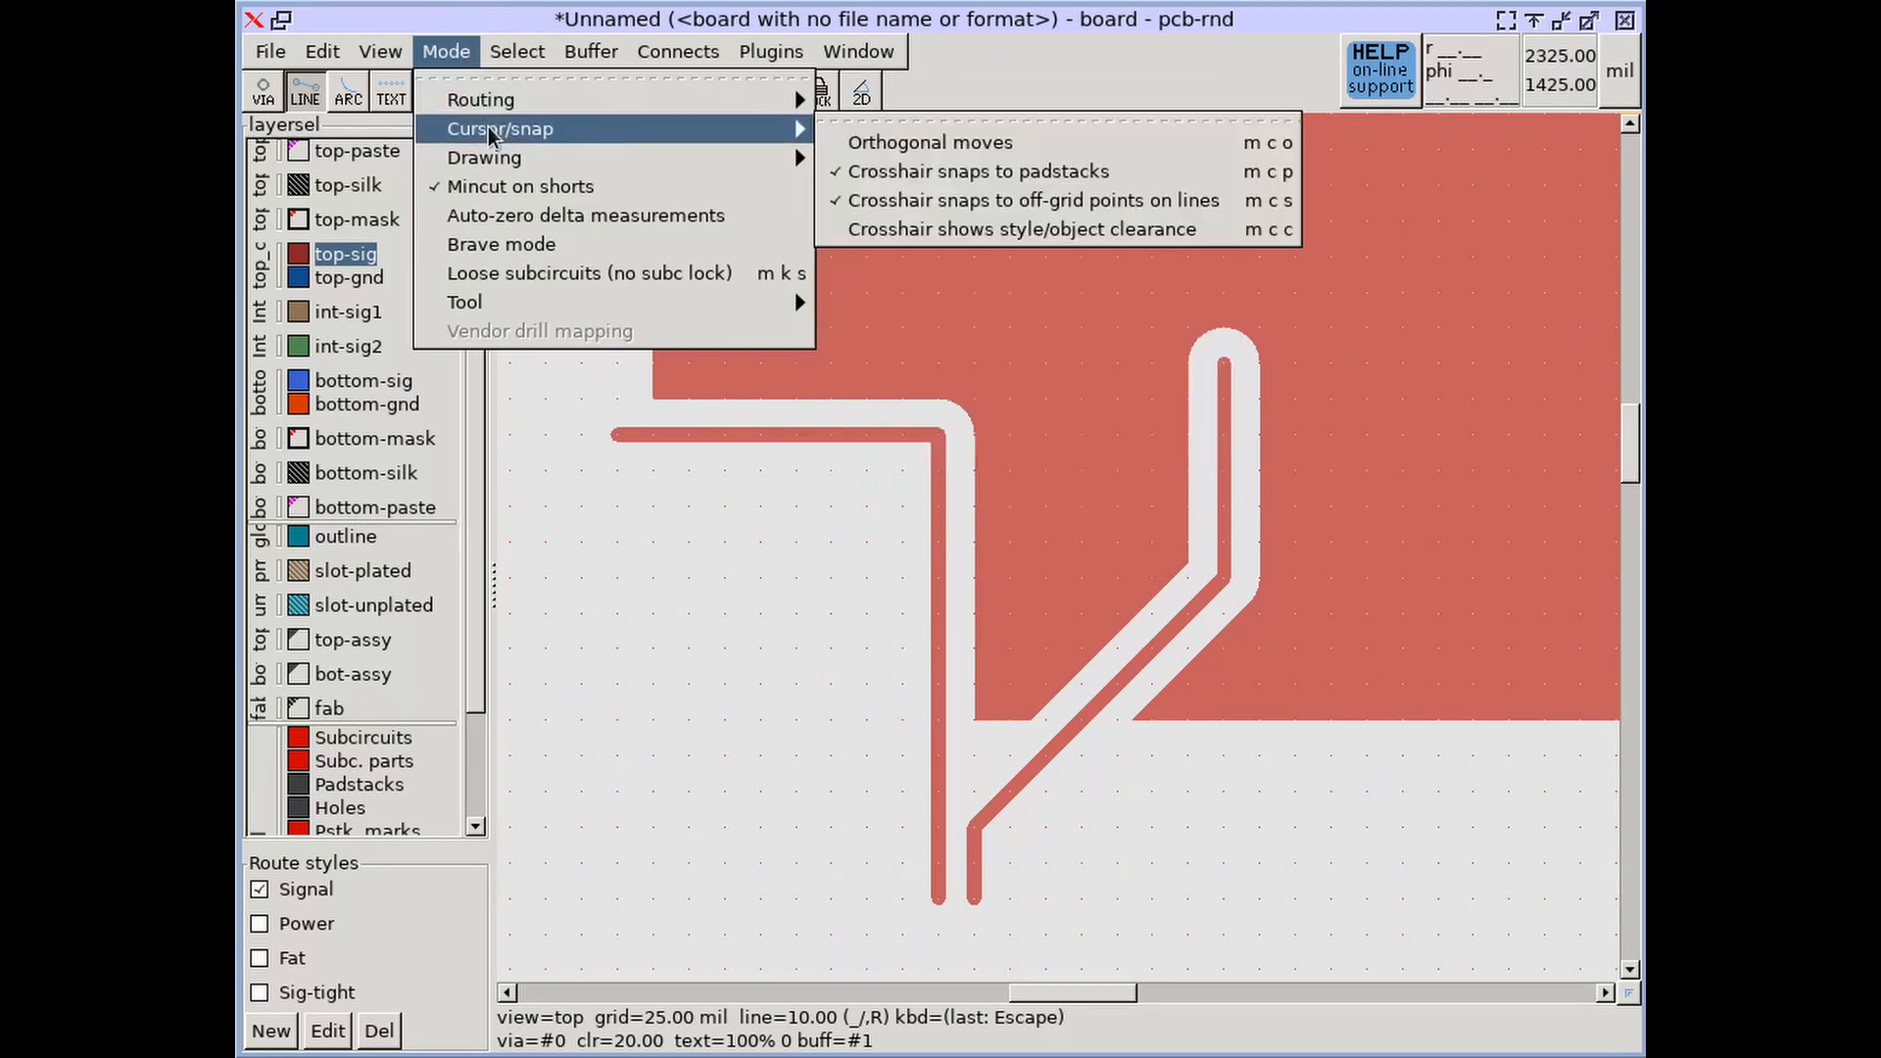
pyautogui.click(1029, 232)
pyautogui.click(328, 1030)
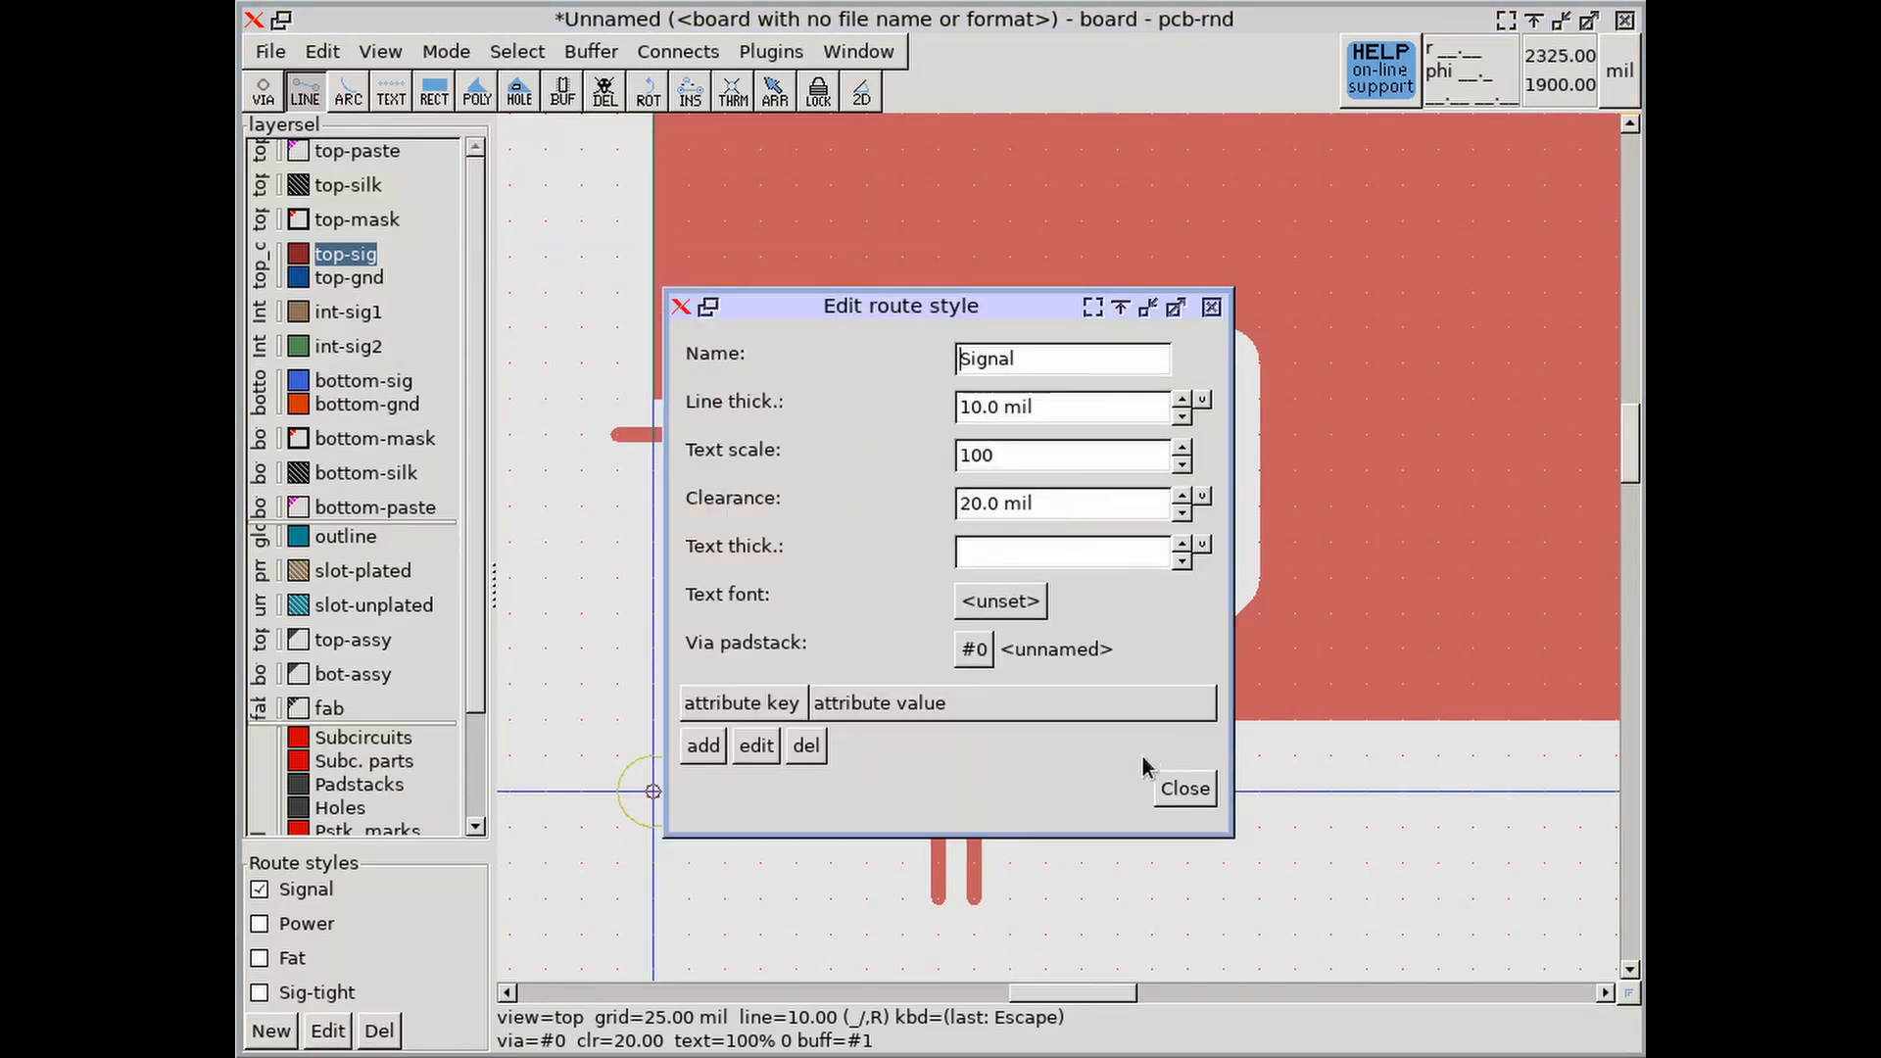
pyautogui.click(1182, 790)
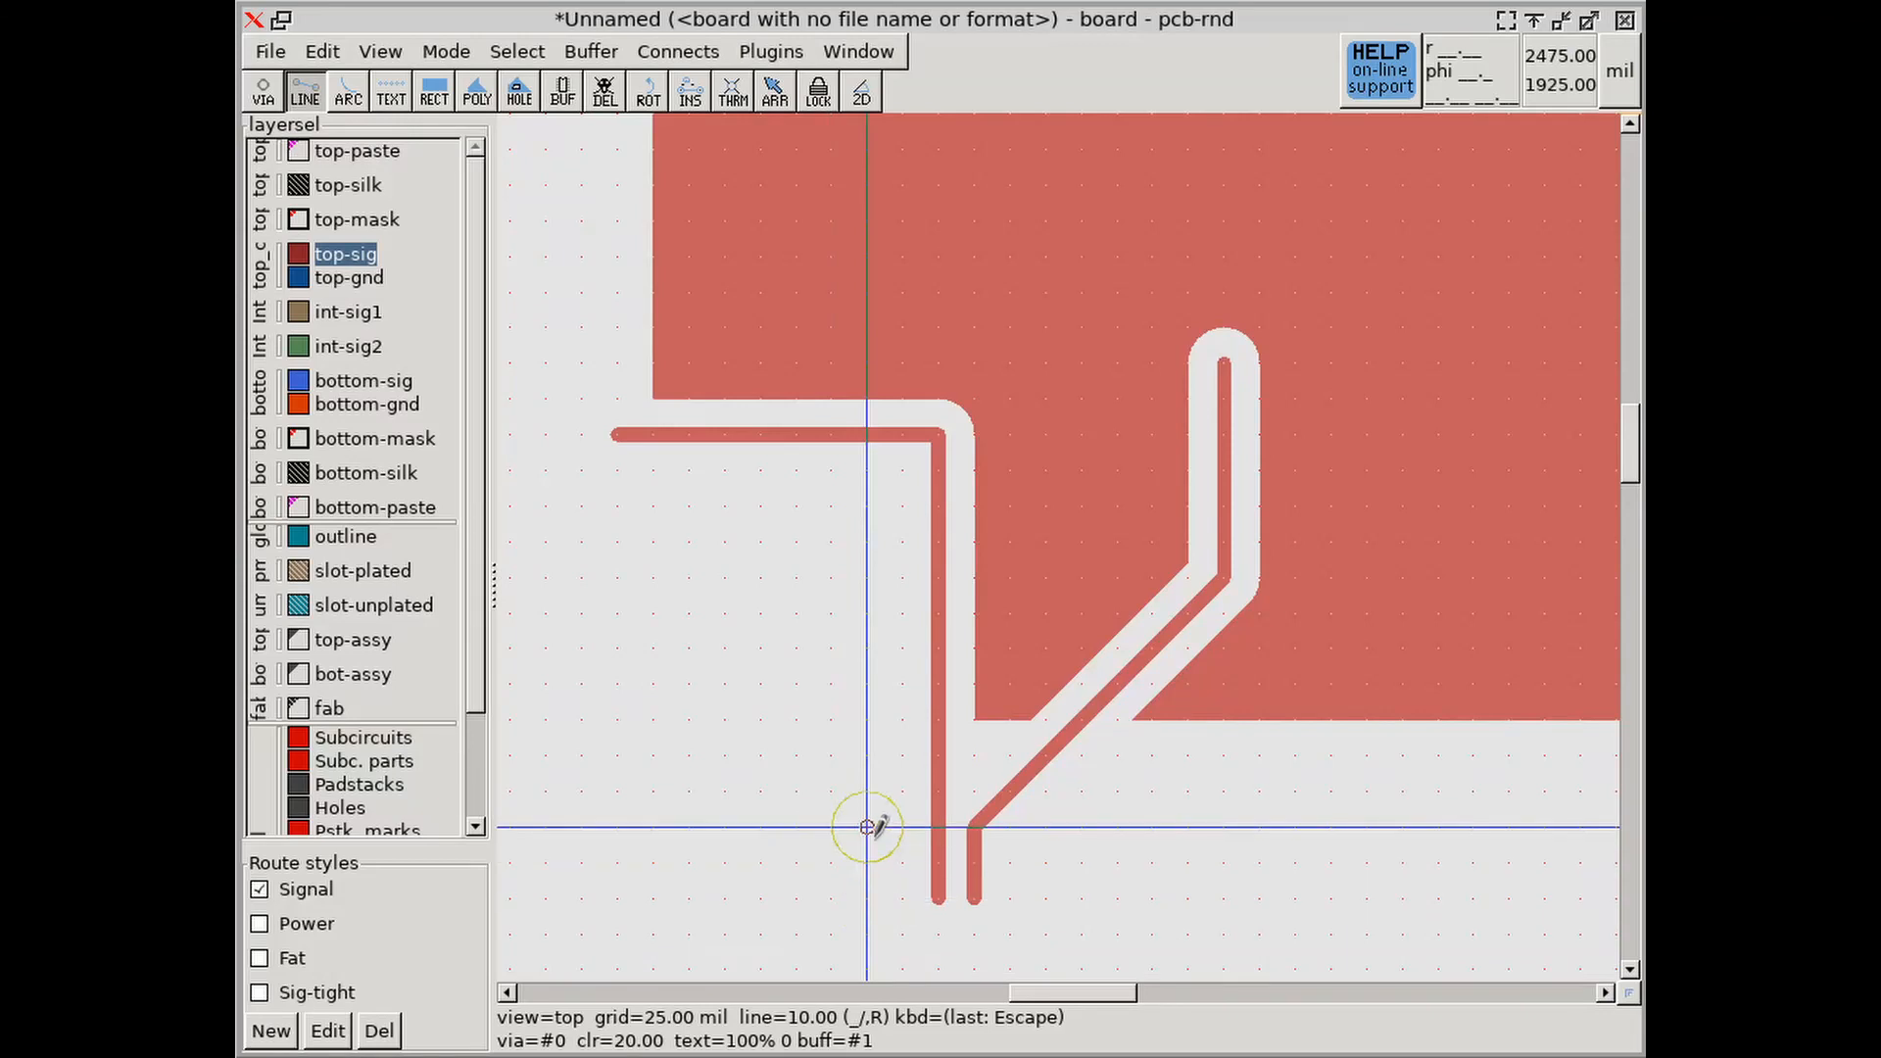
# Step: Draw a third trace from the polygon's lower edge: about 50 mil down, 125 mil left, diagonally down-left, and 25 mil down, clear of the second trace
pyautogui.moveTo(894, 805); pyautogui.dragTo(749, 835, button='middle')
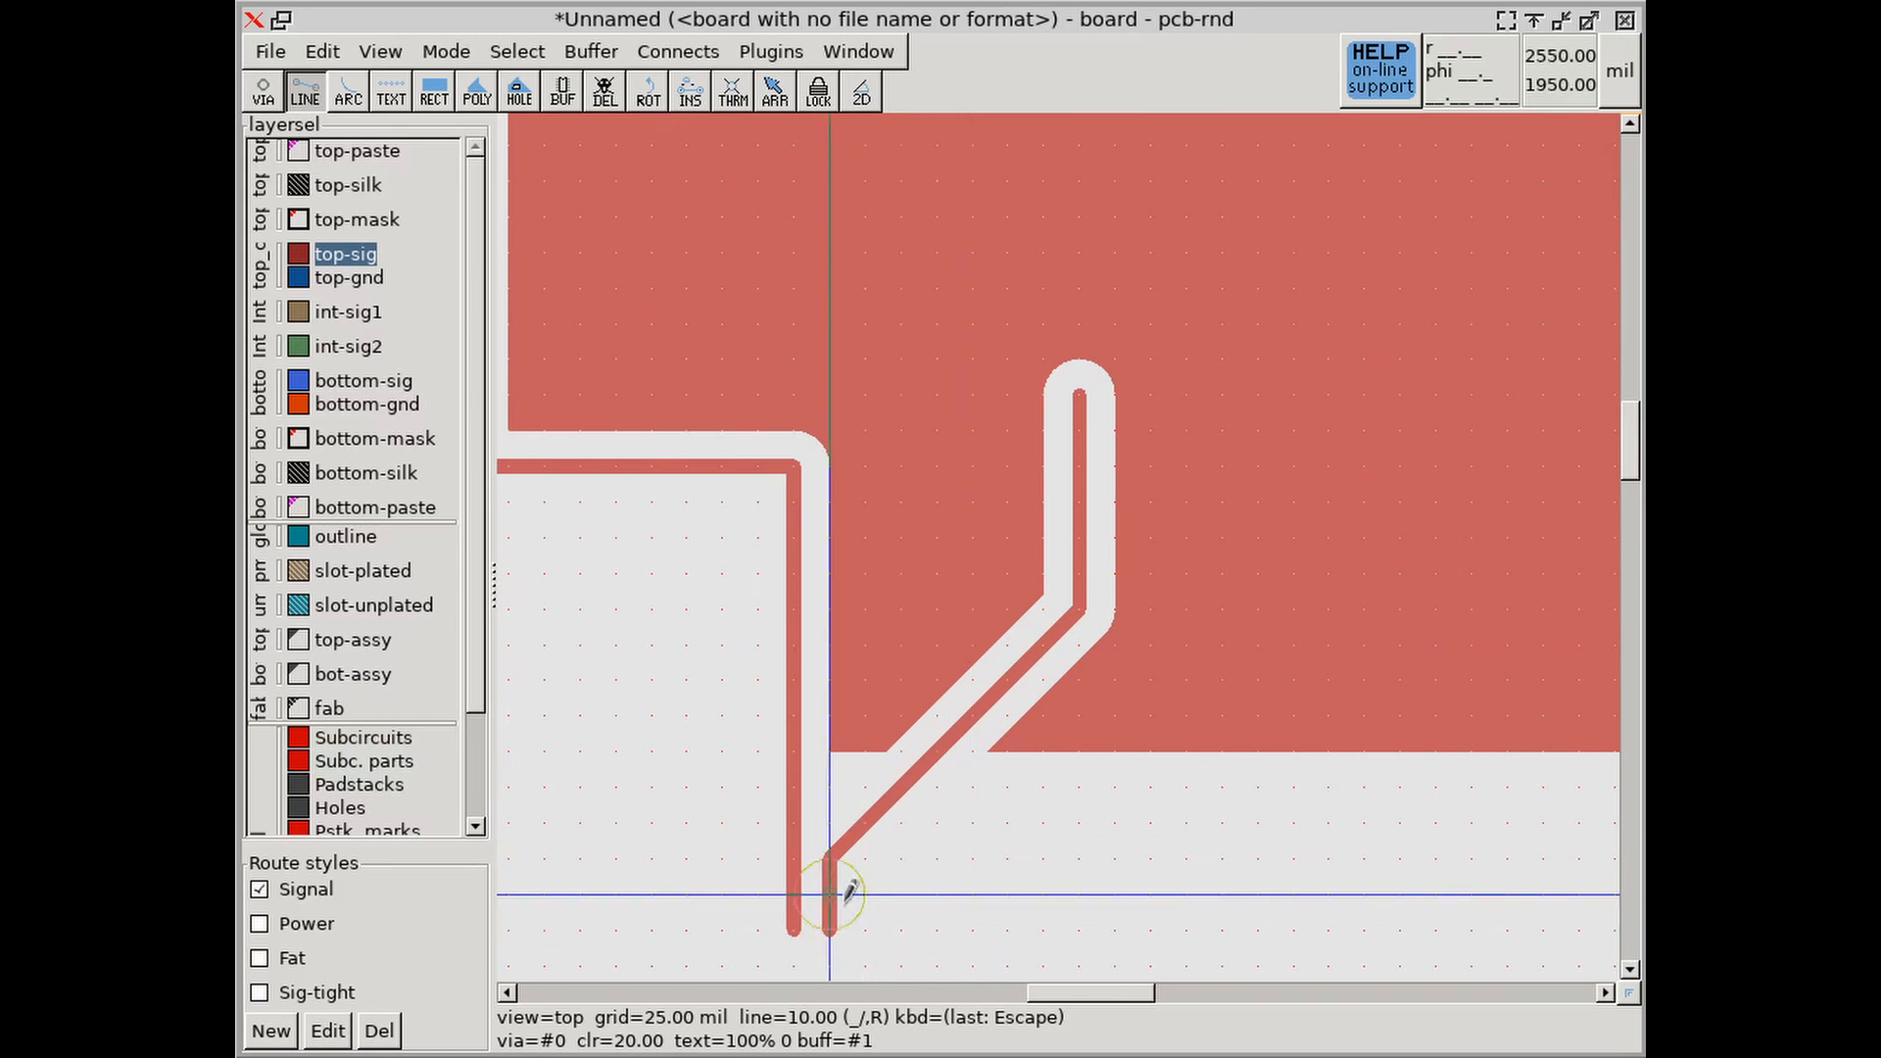
pyautogui.scroll(4, 845, 902)
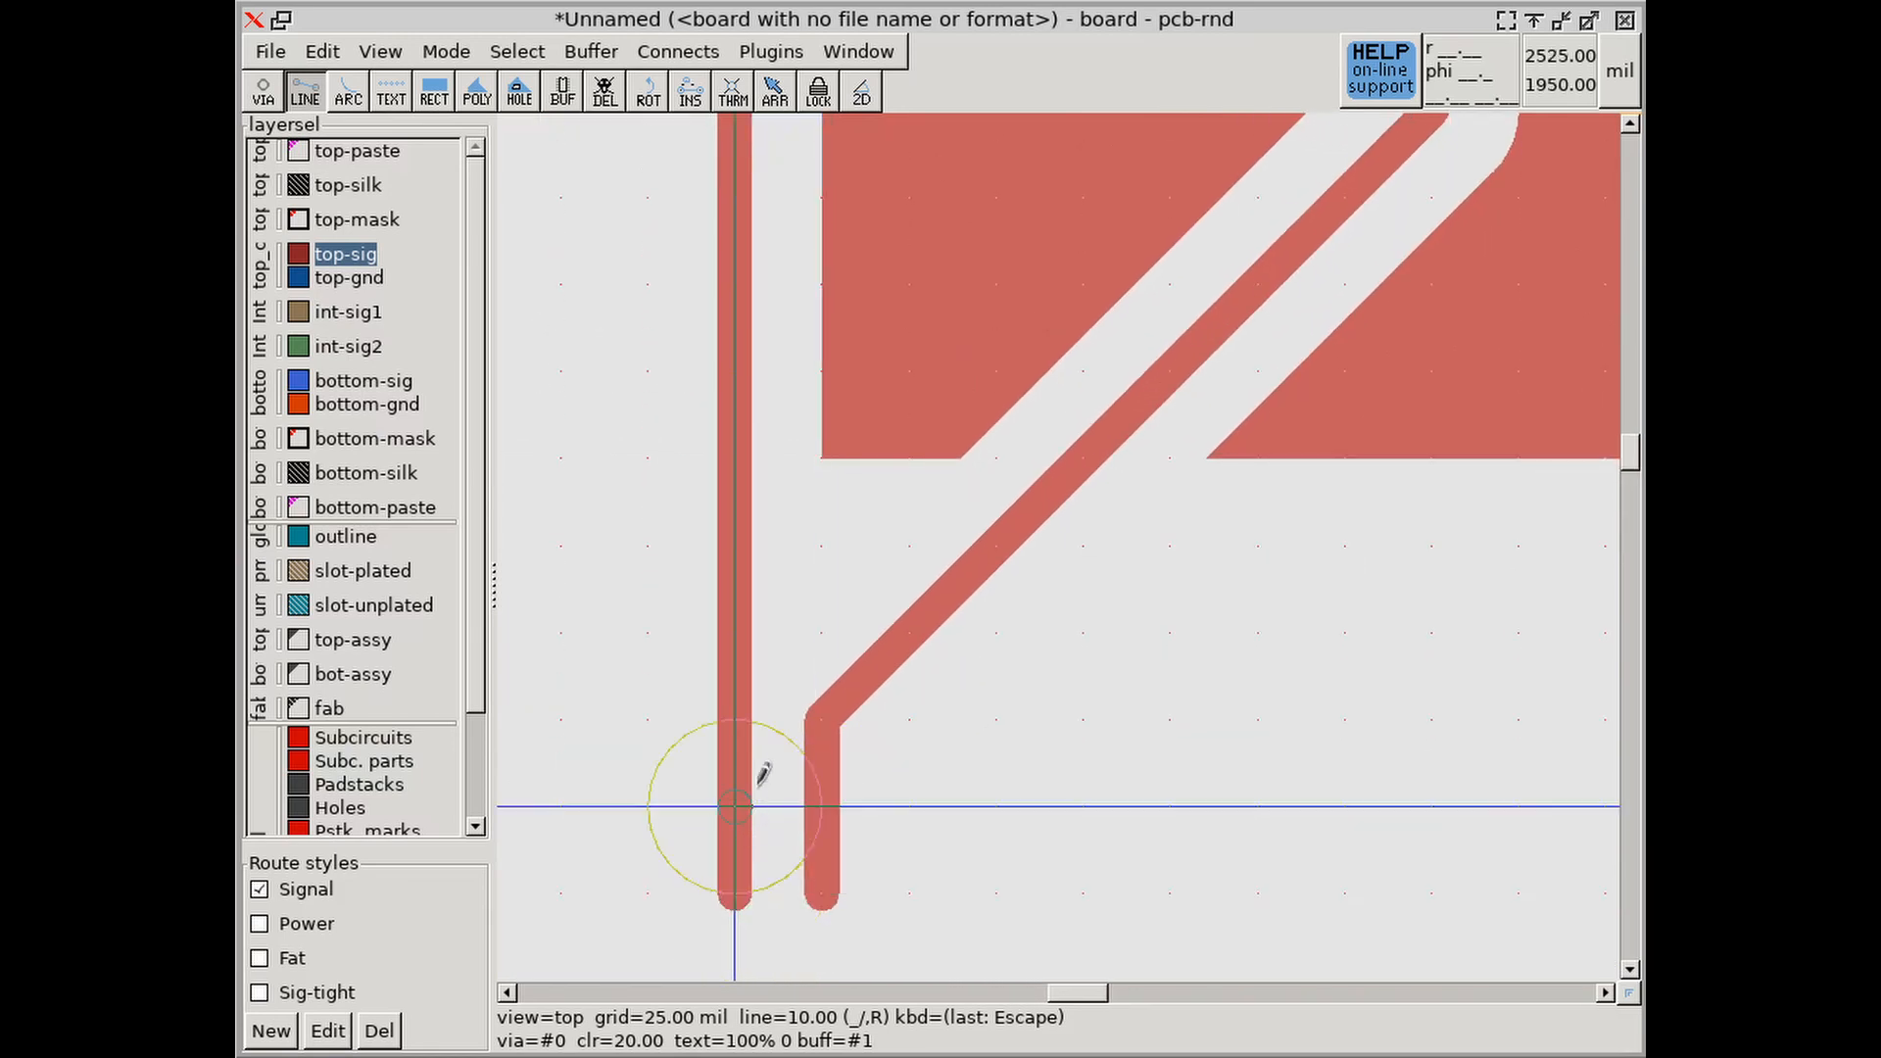
pyautogui.scroll(-4, 763, 774)
pyautogui.click(1257, 539)
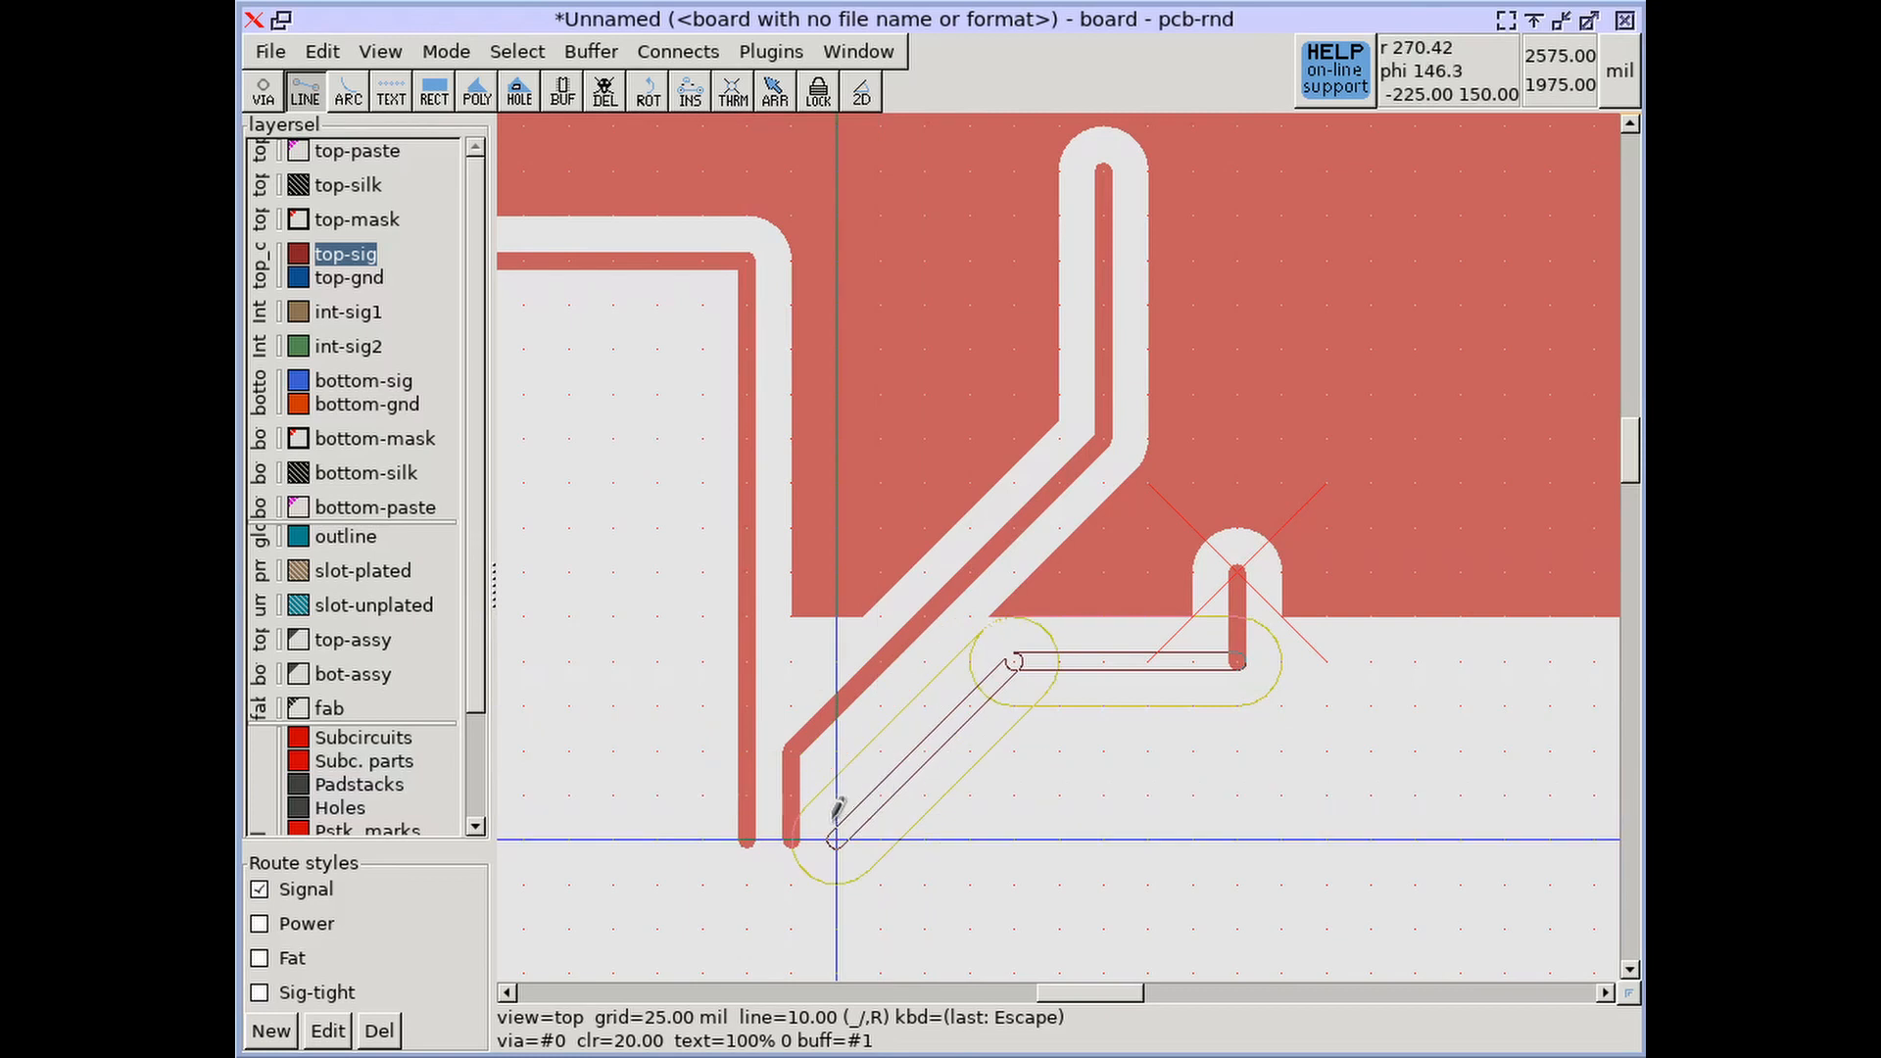
pyautogui.click(880, 796)
pyautogui.click(881, 837)
pyautogui.press('Escape')
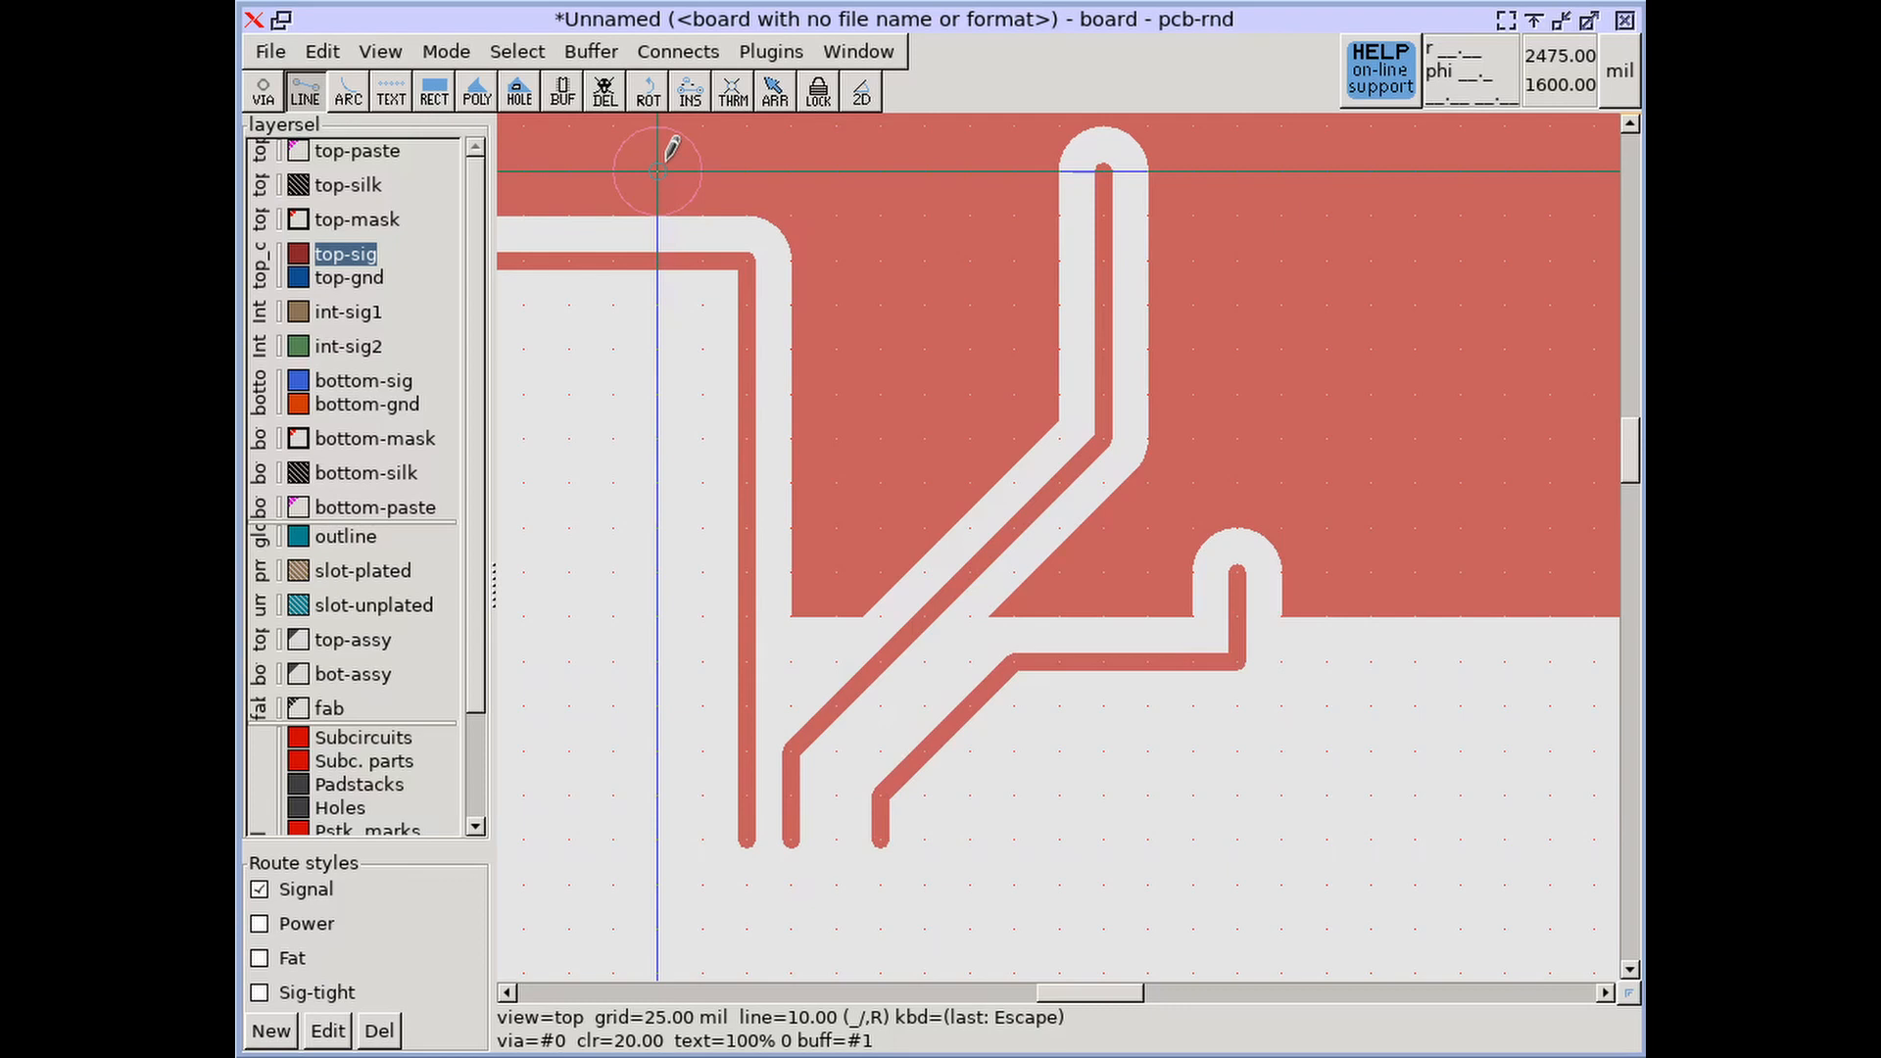
# Step: Enable automatic enforcement of the route style clearance for routing
pyautogui.click(436, 61)
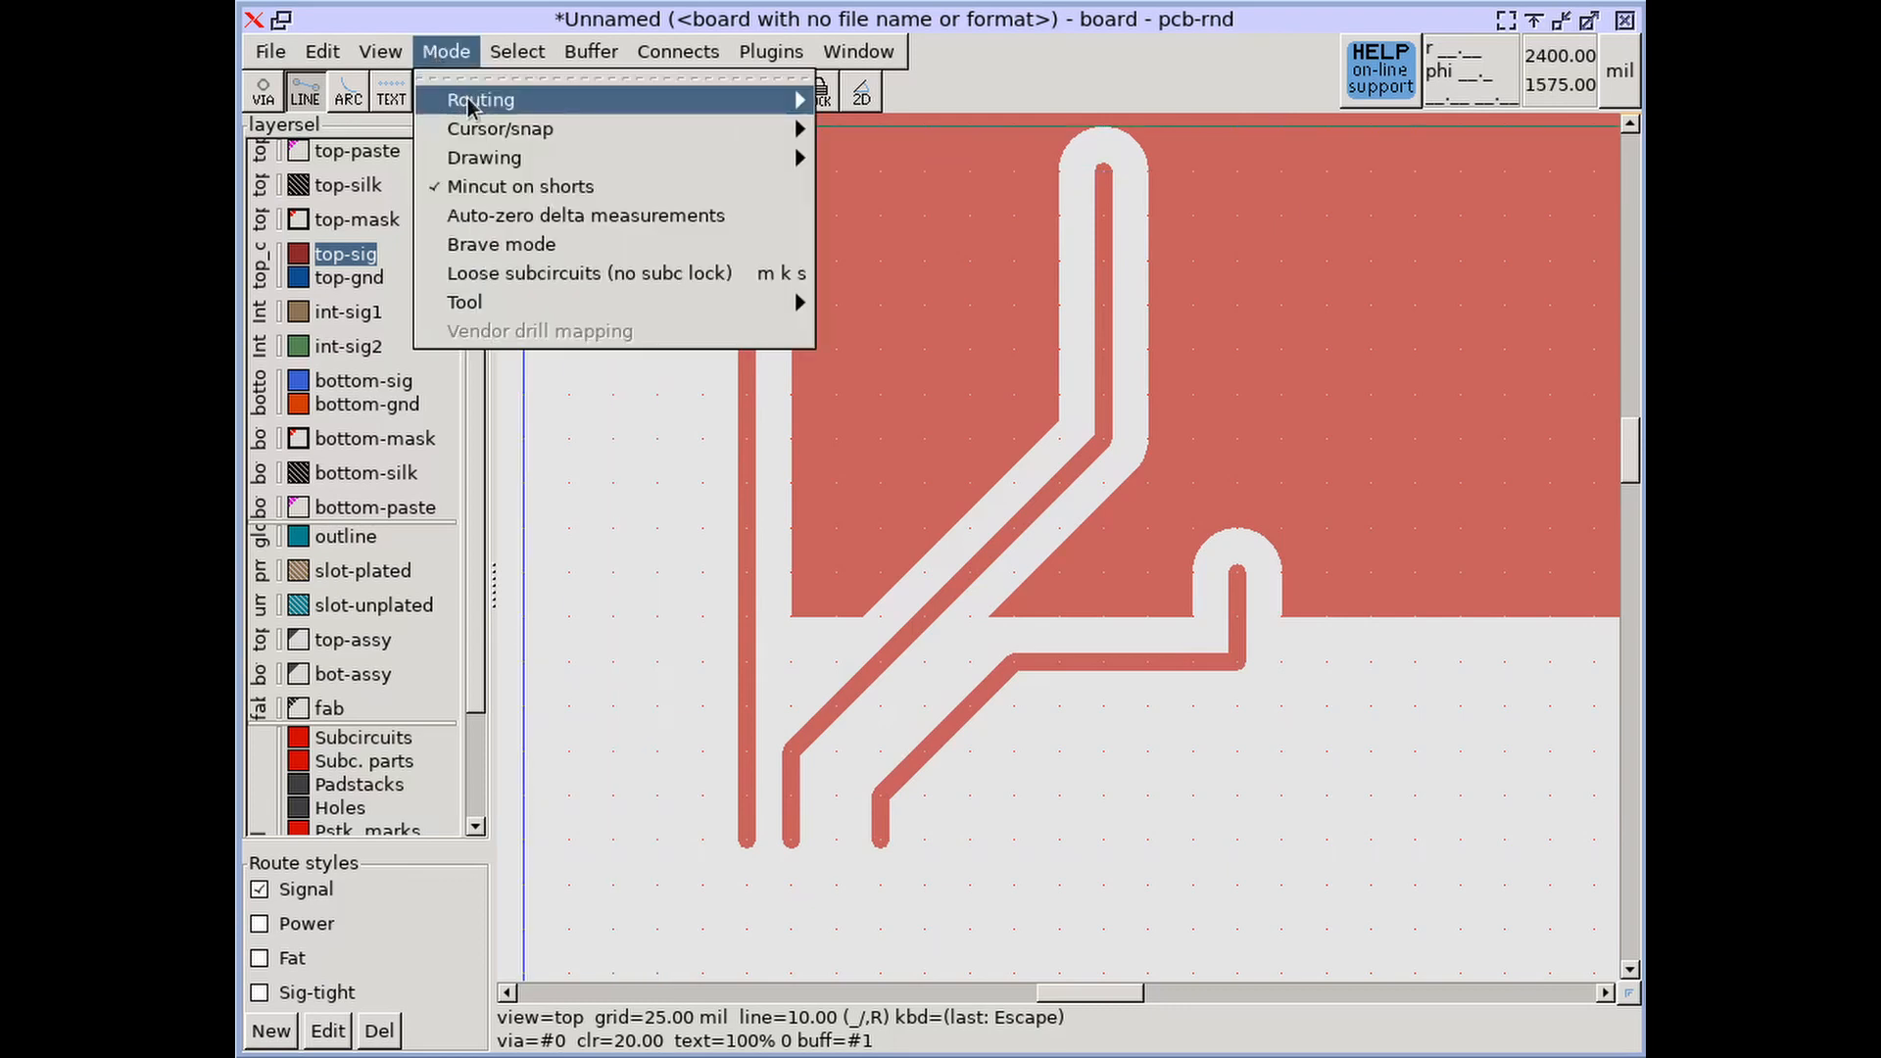
pyautogui.moveTo(472, 108)
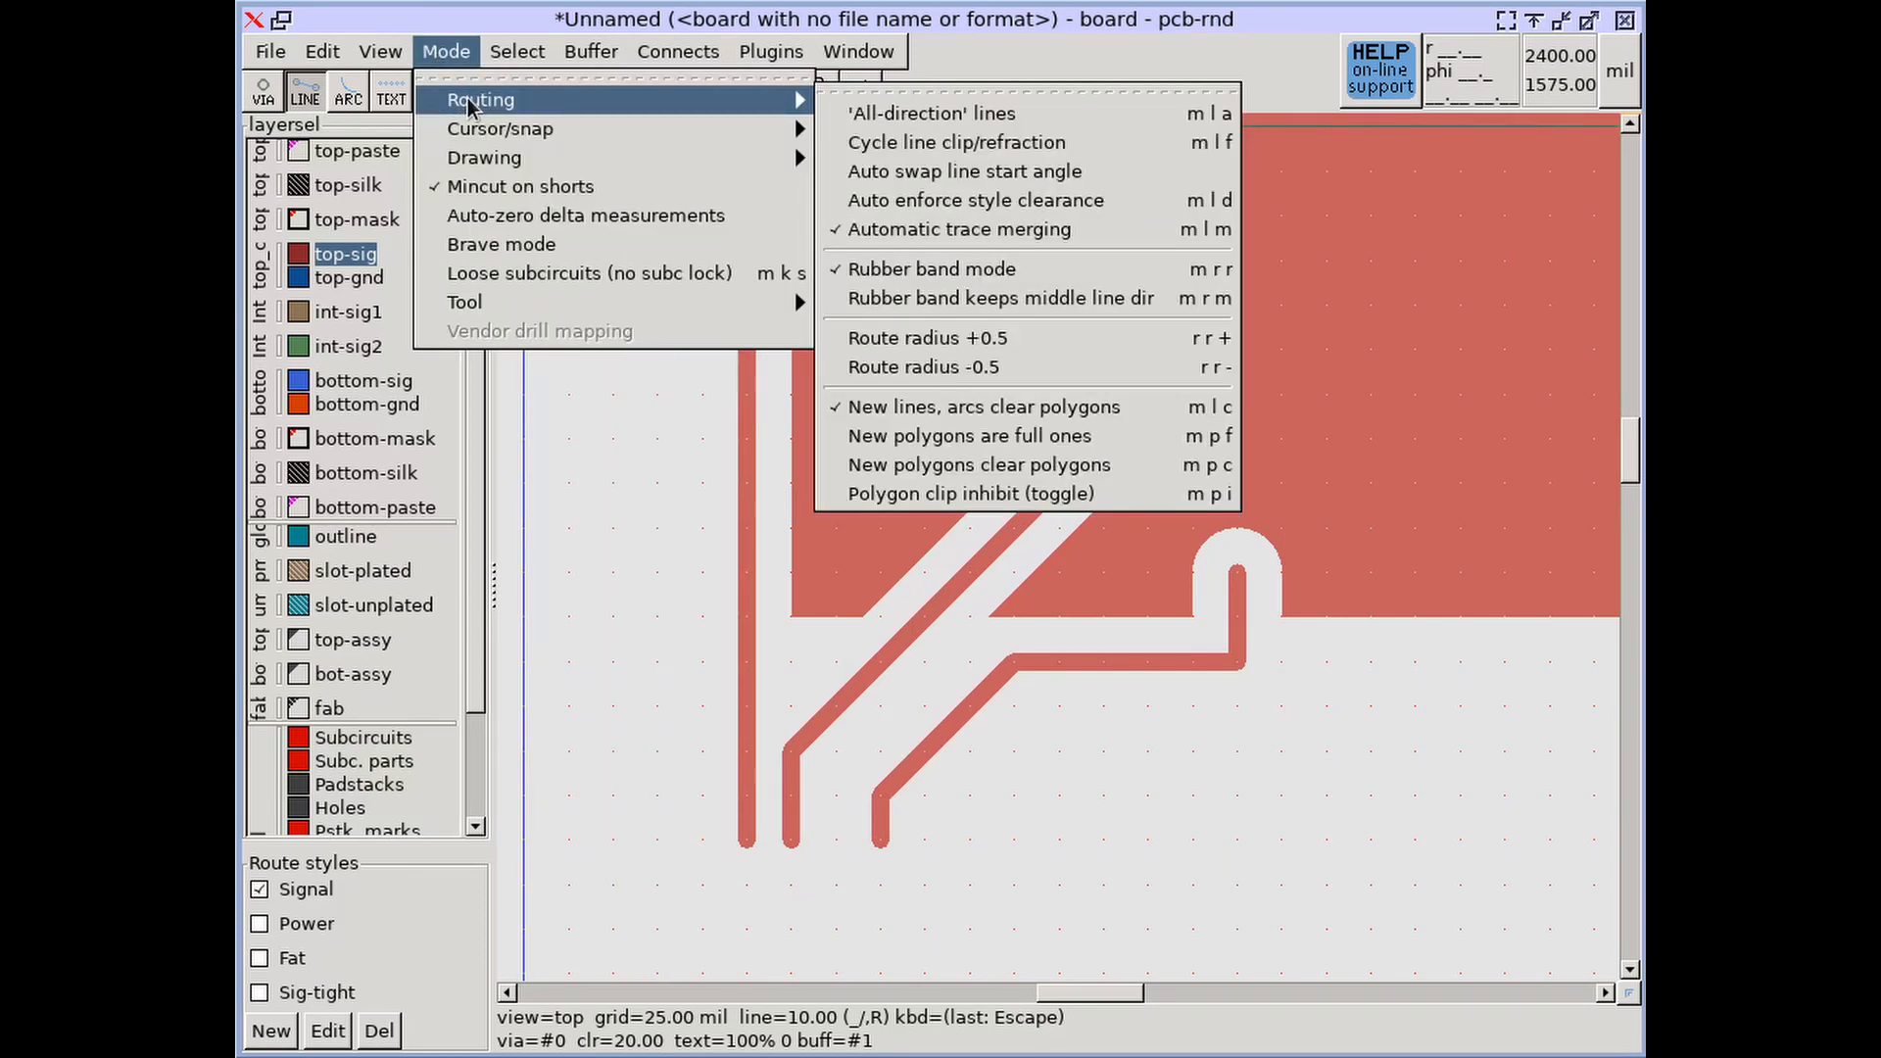
pyautogui.click(1066, 211)
# Step: Start a trace below the third one, routing 100 mil up, 75 mil left, 50 mil up, and 175 mil right
pyautogui.moveTo(970, 884); pyautogui.dragTo(858, 743, button='middle')
pyautogui.click(1090, 869)
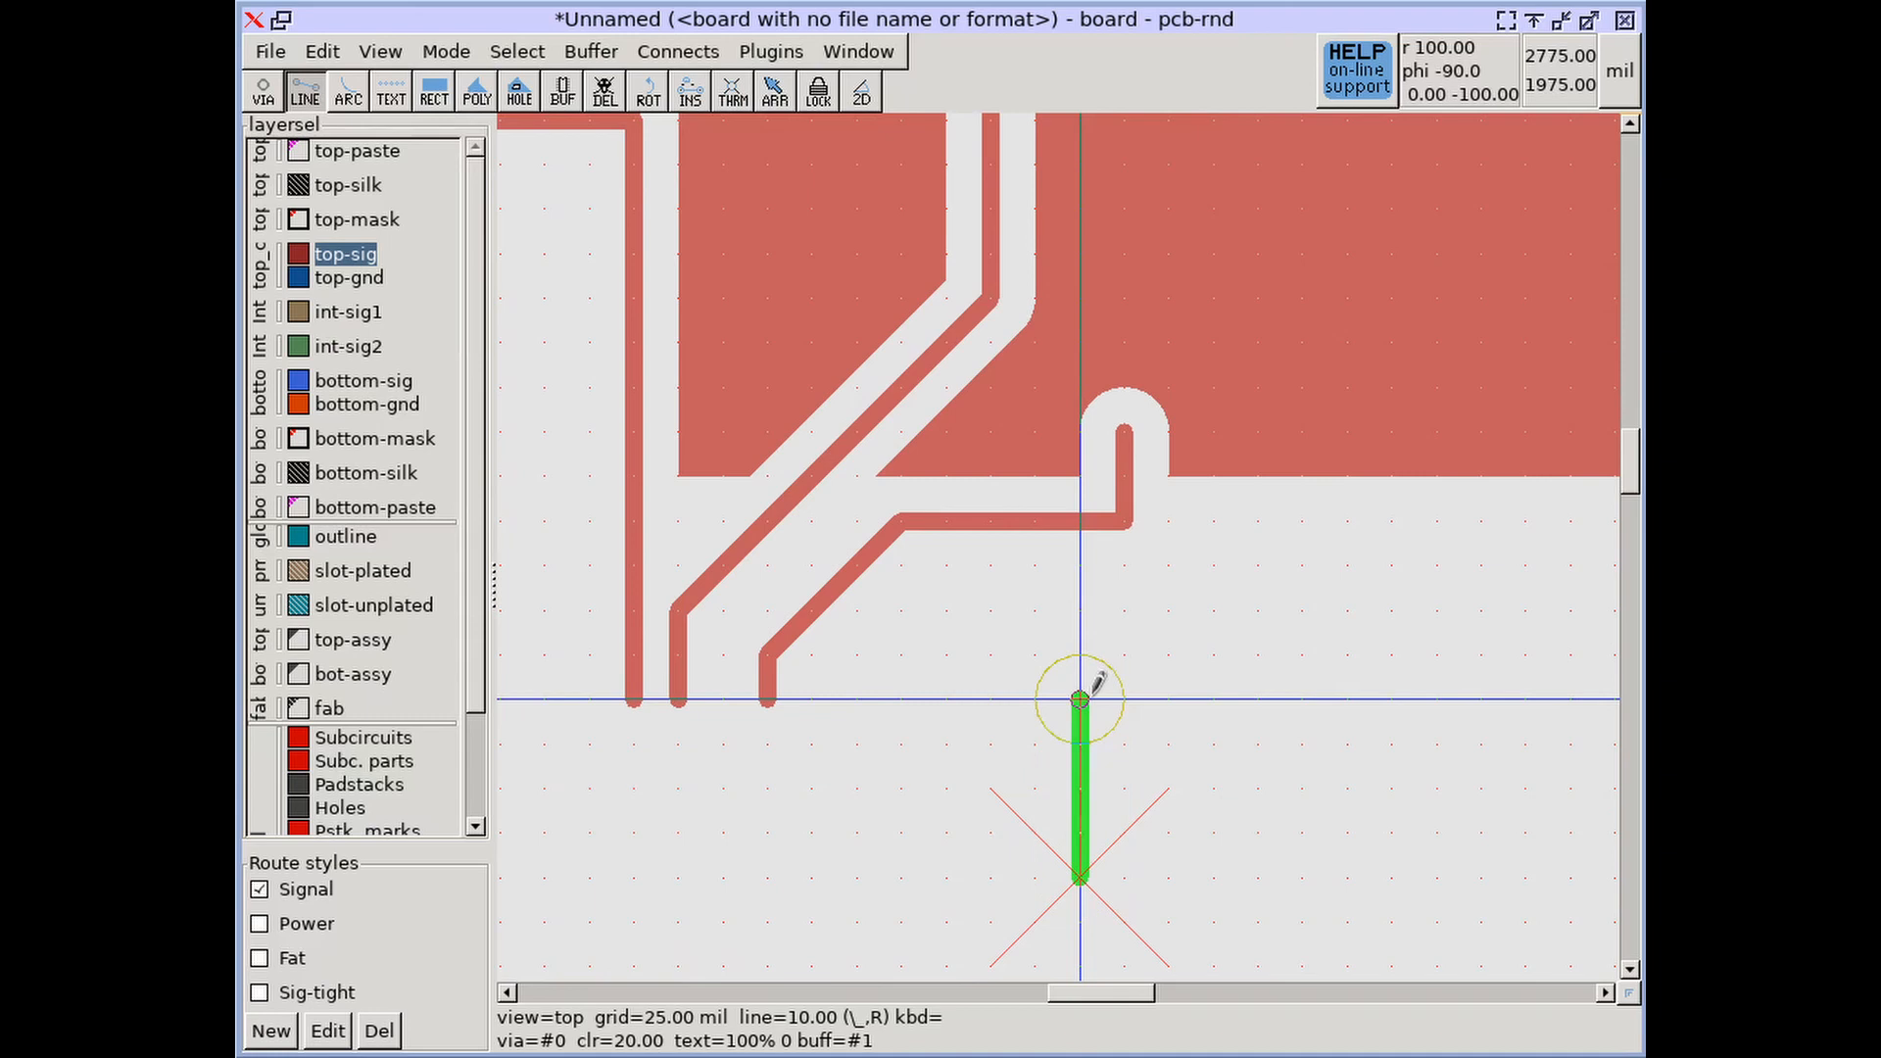
pyautogui.click(946, 699)
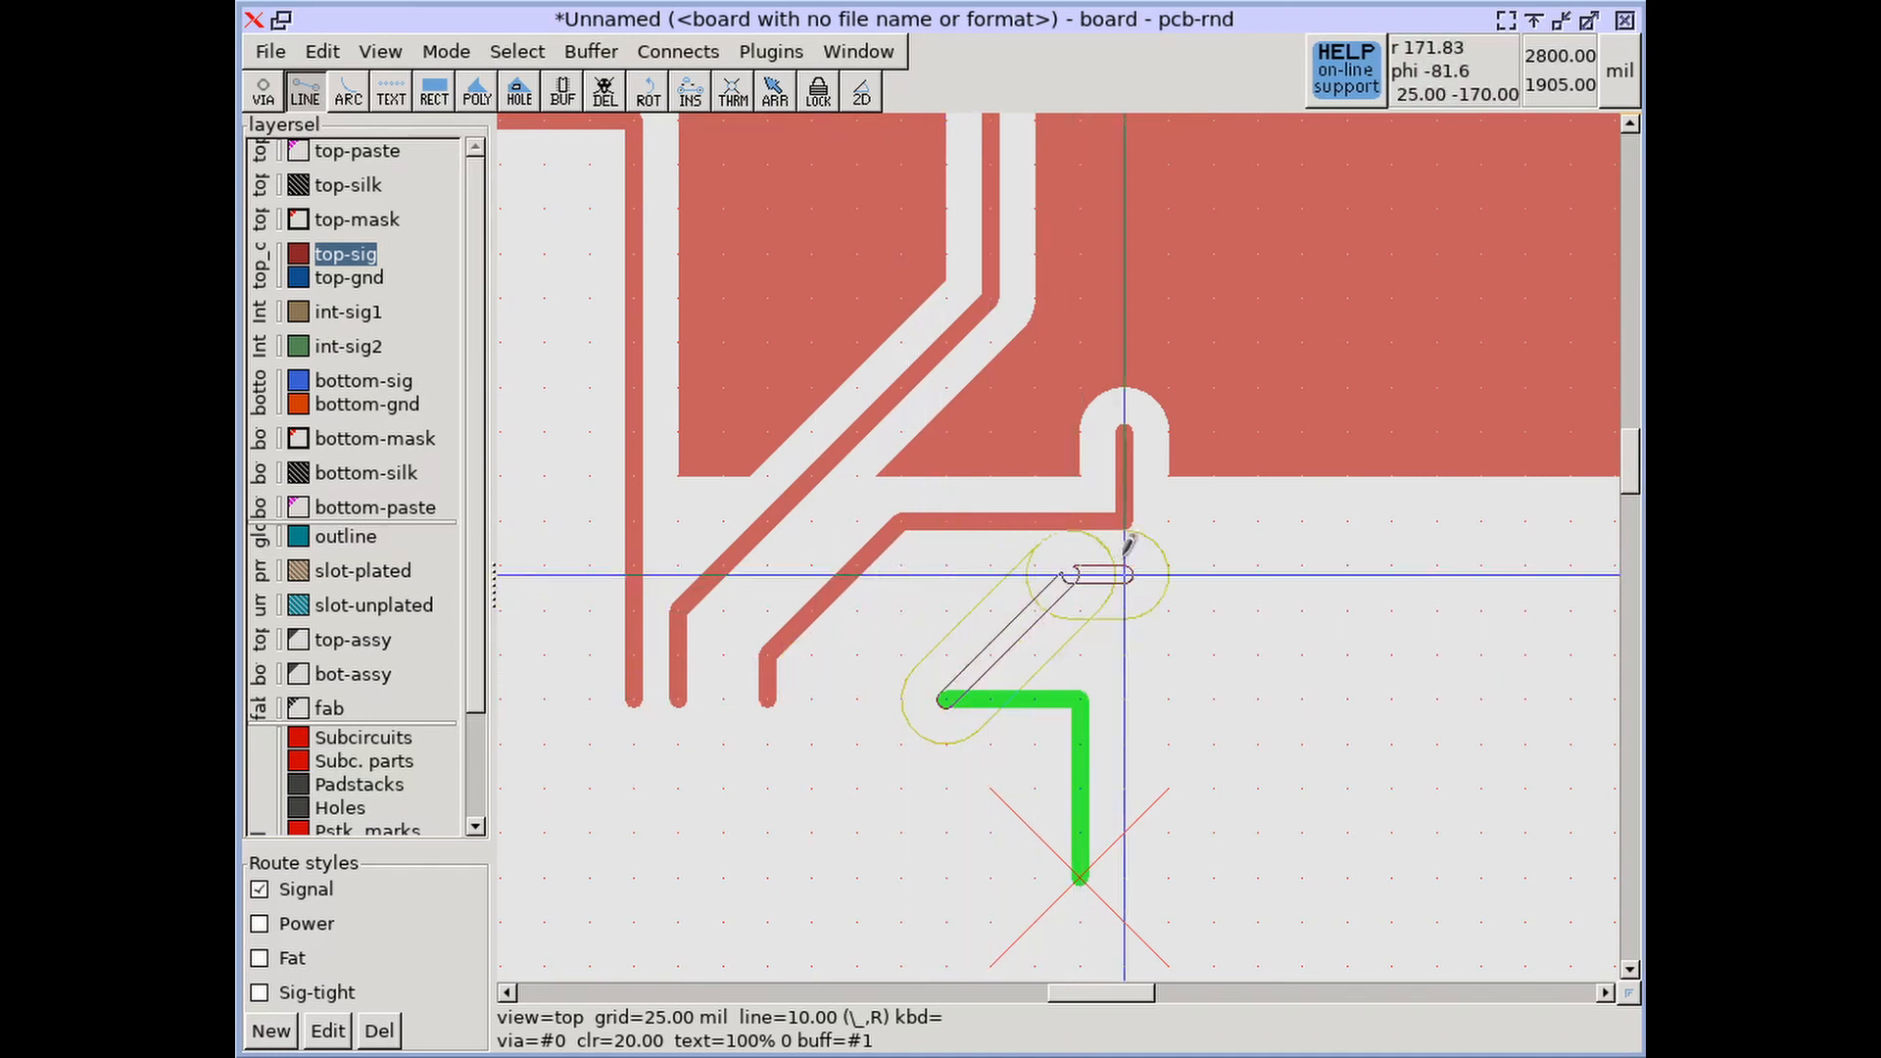
pyautogui.click(945, 611)
pyautogui.click(1257, 610)
# Step: Continue the trace 175 mil up into the polygon, 100 mil right, then a short diagonal and about 275 mil down out of it
pyautogui.moveTo(1262, 361); pyautogui.dragTo(1212, 583, button='right')
pyautogui.click(1211, 537)
pyautogui.click(1381, 517)
pyautogui.scroll(-3, 1362, 783)
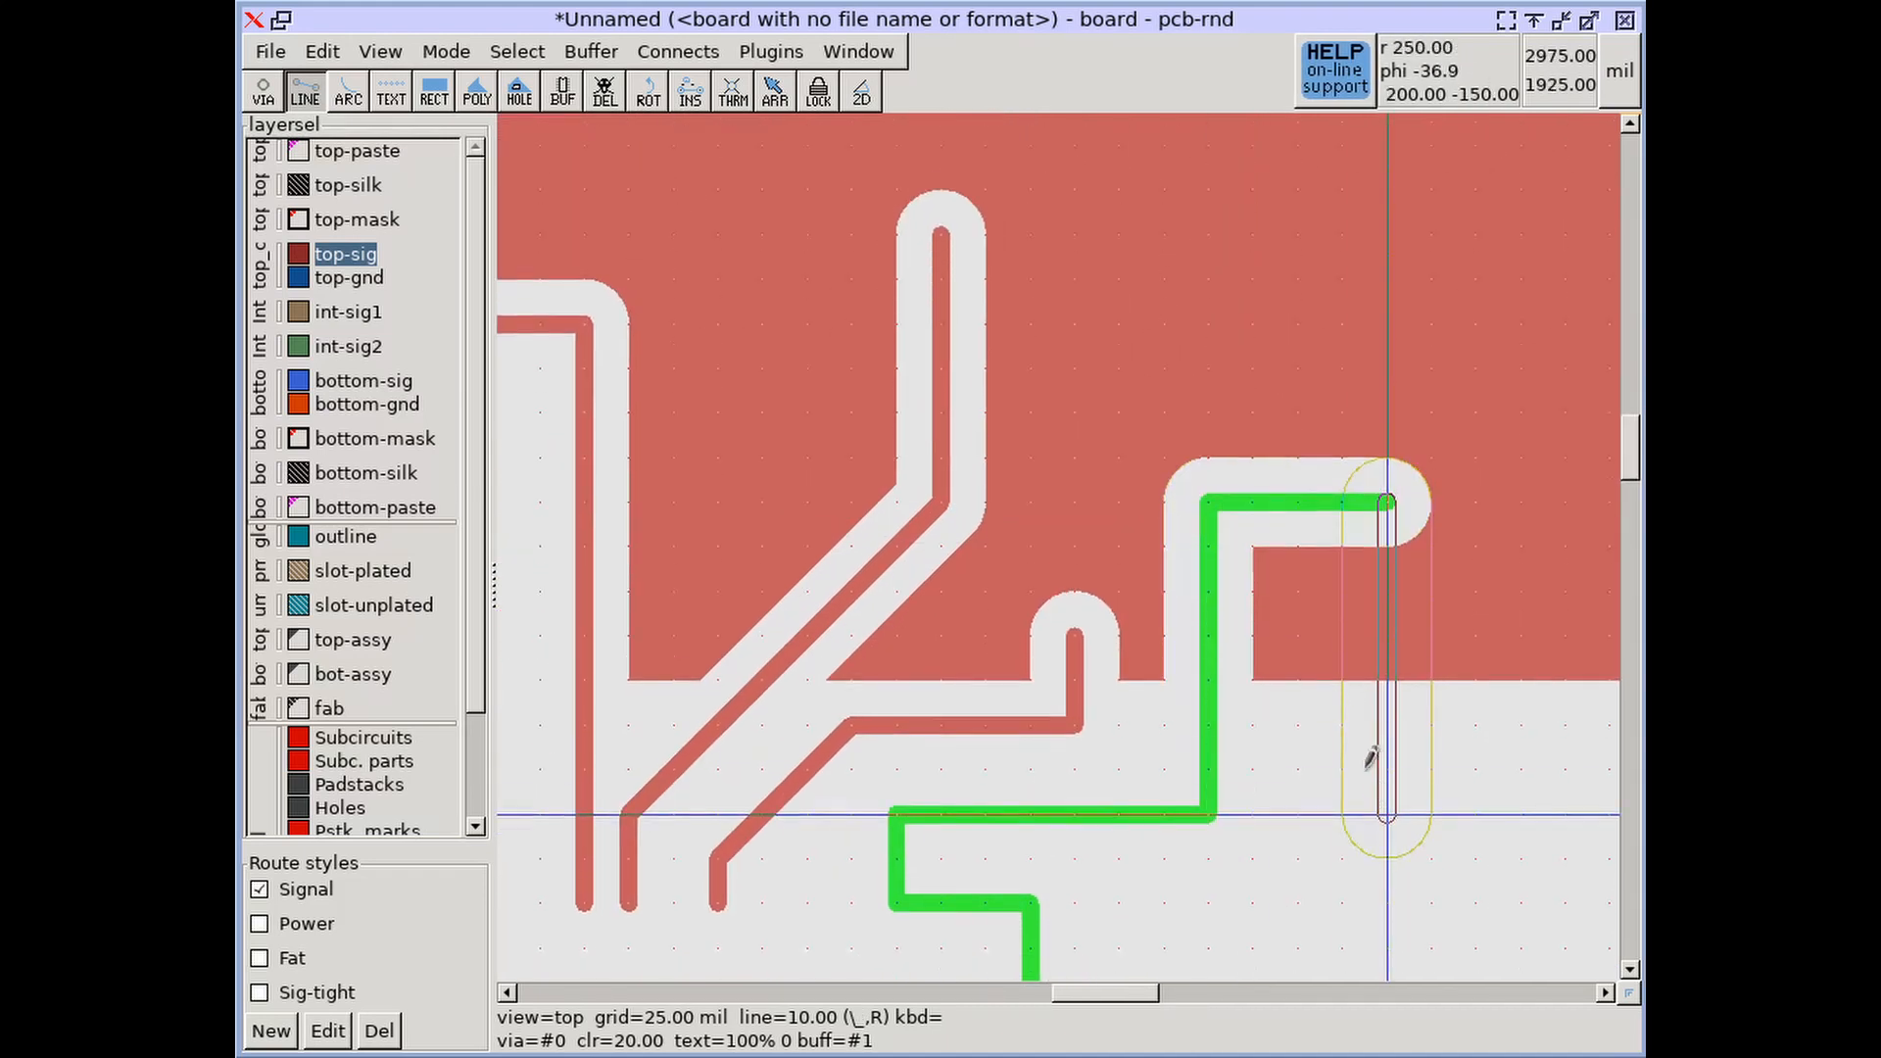
pyautogui.click(1333, 875)
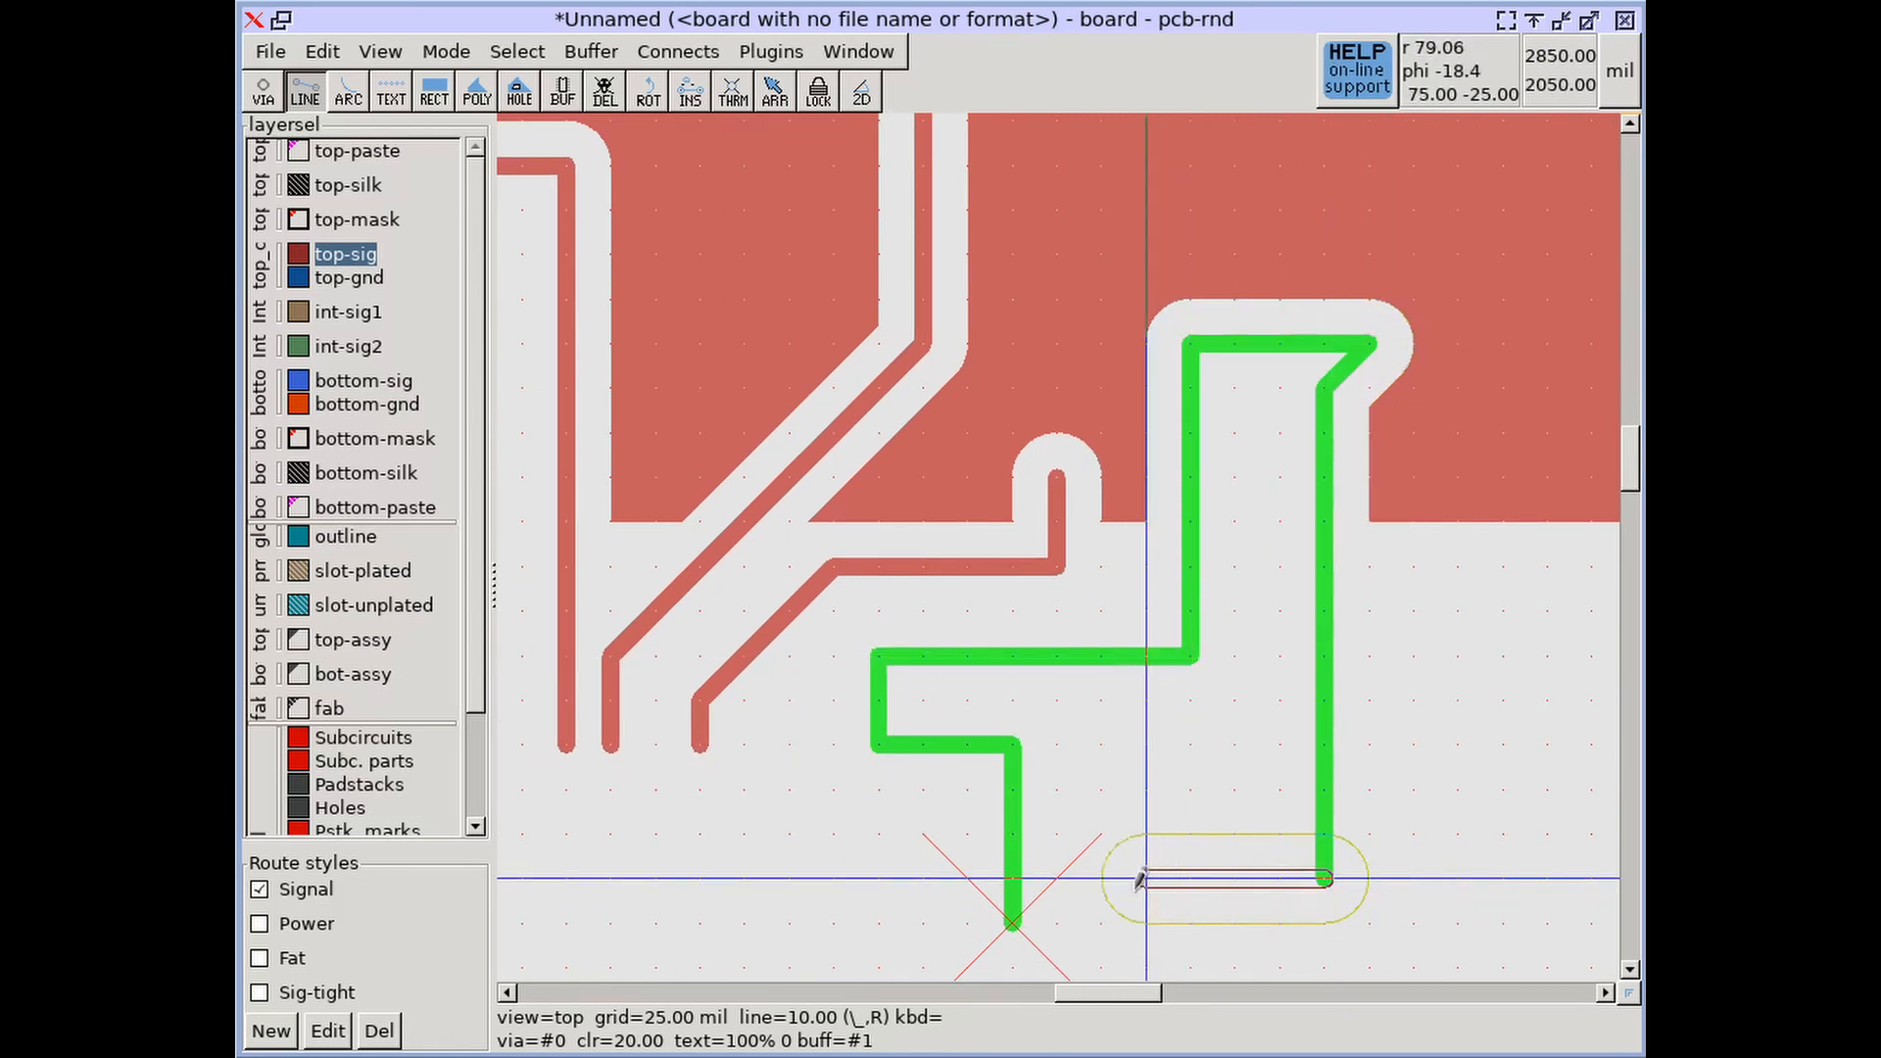